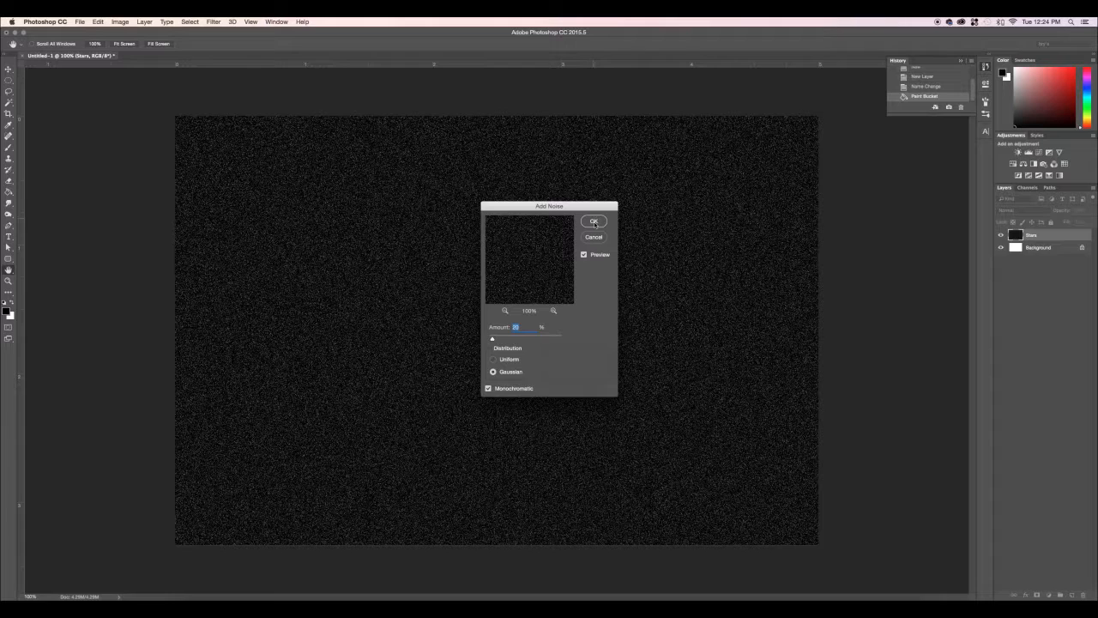
Add a Levels adjustment above the Stars layer and raise its black input level until only sparse stars remain
{"action": "left_click", "coordinate": [1049, 594]}
{"action": "left_click", "coordinate": [1045, 465]}
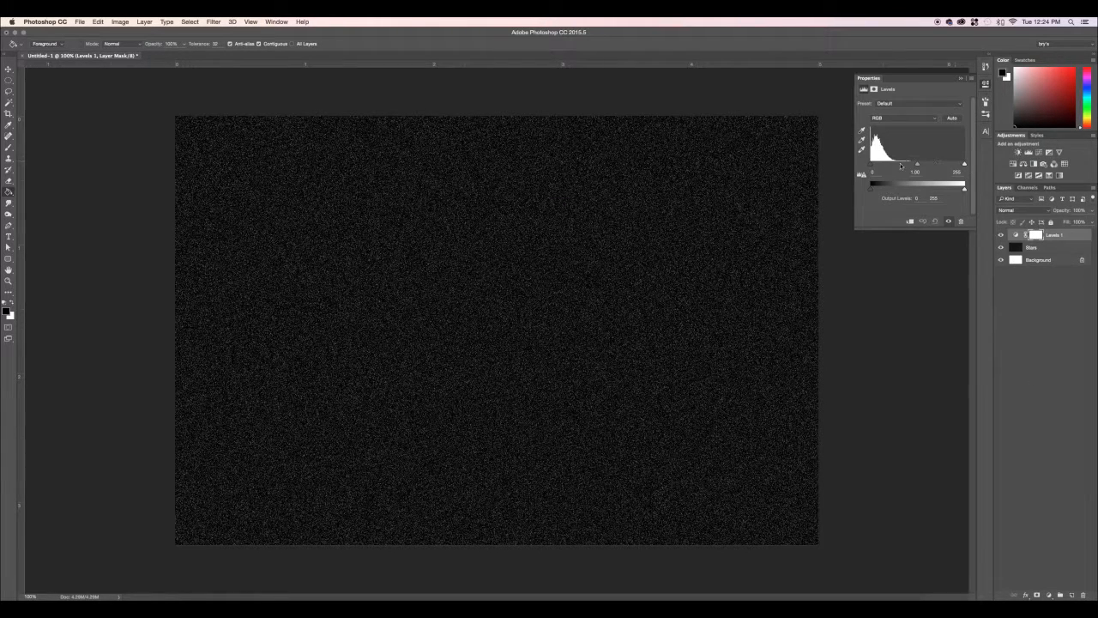
{"action": "left_click_drag", "start_coordinate": [869, 164], "coordinate": [936, 165]}
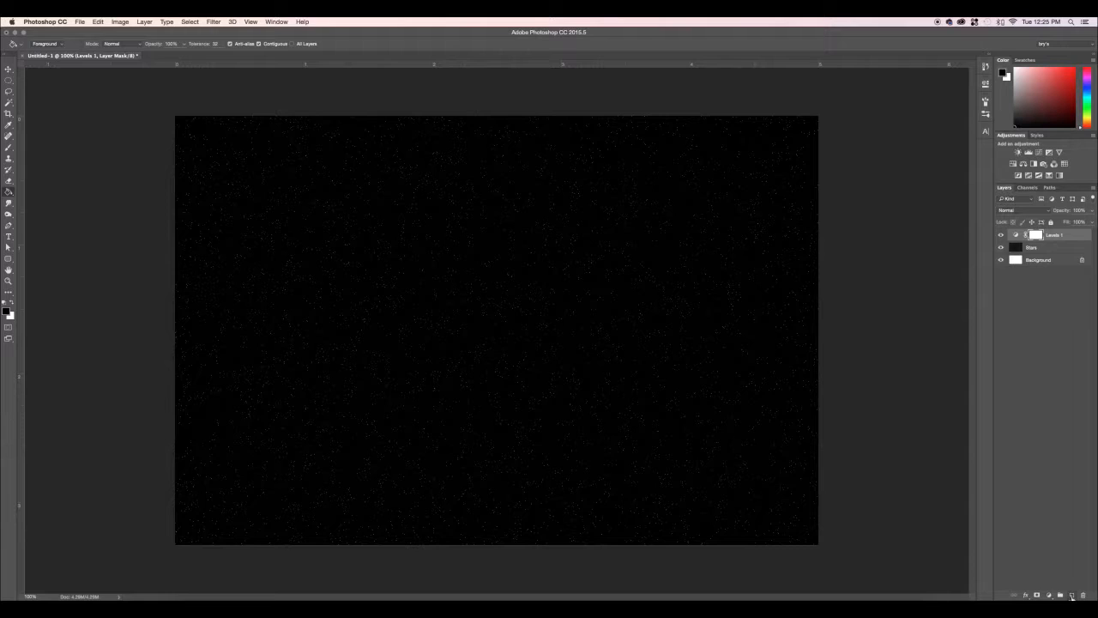
Create a new layer above the Levels adjustment and name it Sun
{"action": "left_click", "coordinate": [1071, 594]}
{"action": "double_click", "coordinate": [1031, 236]}
{"action": "type", "text": "Sun"}
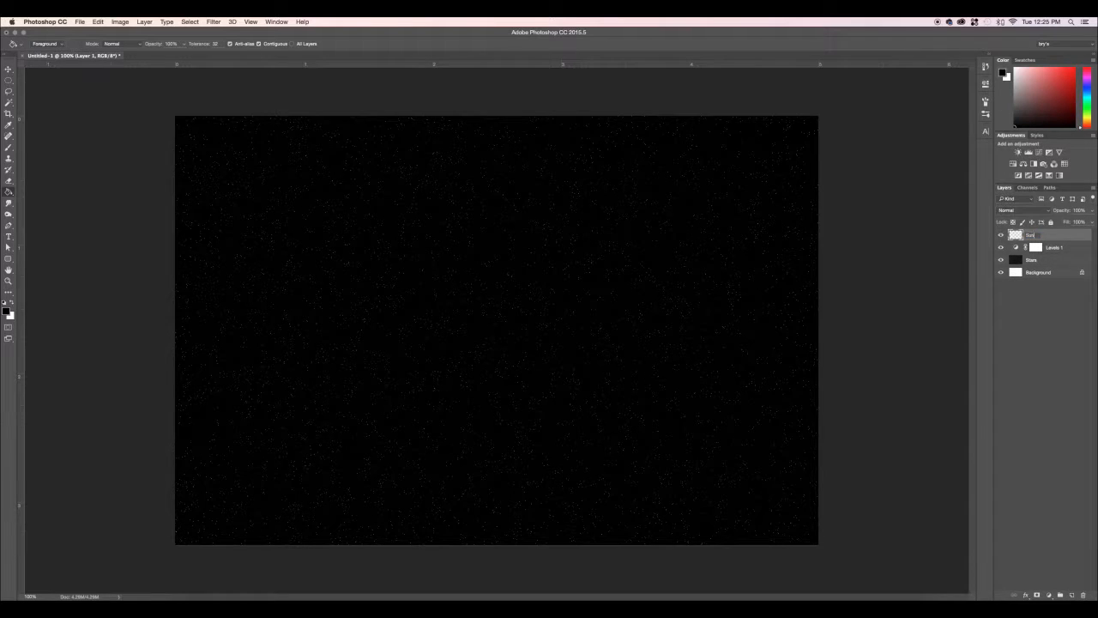
{"action": "key", "text": "Return"}
Make a large circular selection near the middle of the canvas and fill it with the Clouds filter
{"action": "left_click_drag", "start_coordinate": [8, 81], "coordinate": [49, 89]}
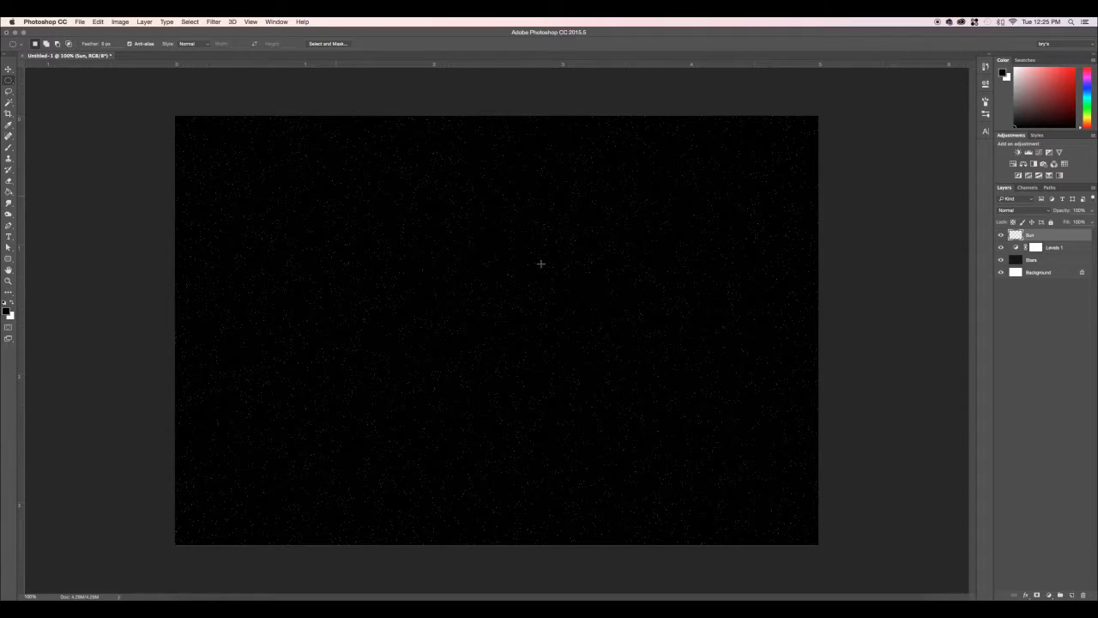
{"action": "left_click_drag", "start_coordinate": [305, 136], "coordinate": [711, 510]}
{"action": "left_click", "coordinate": [211, 22]}
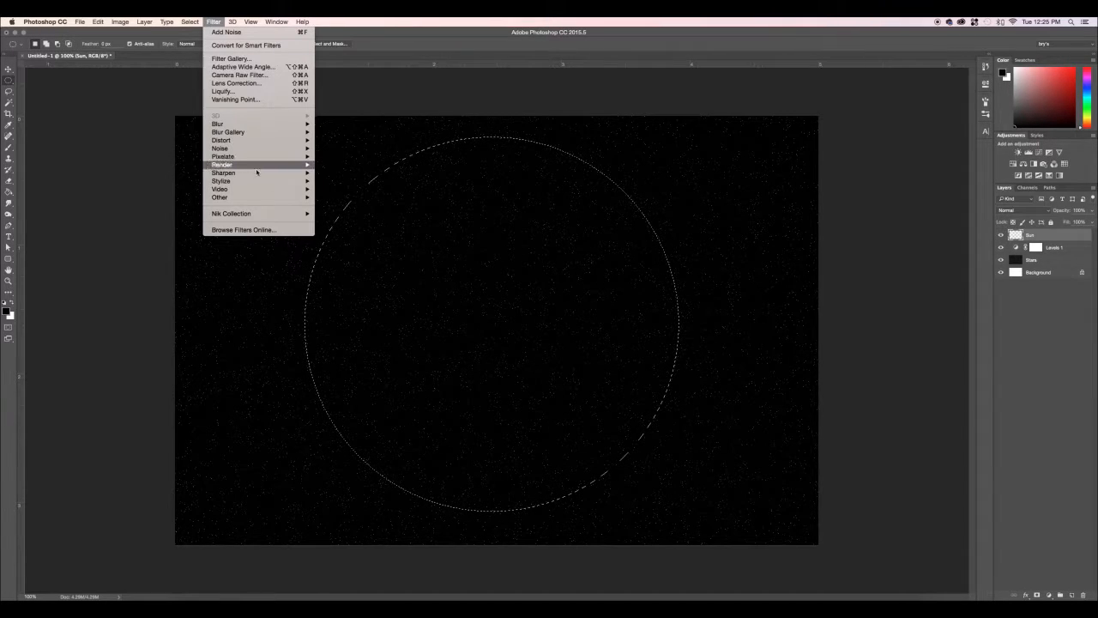
{"action": "mouse_move", "coordinate": [259, 168]}
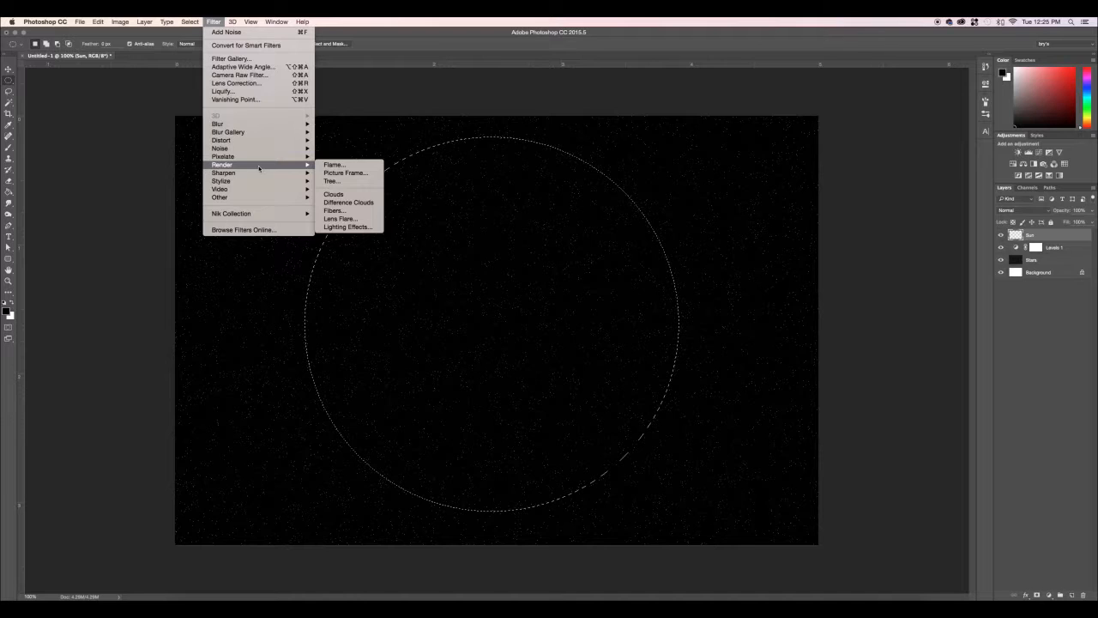
{"action": "left_click", "coordinate": [339, 194]}
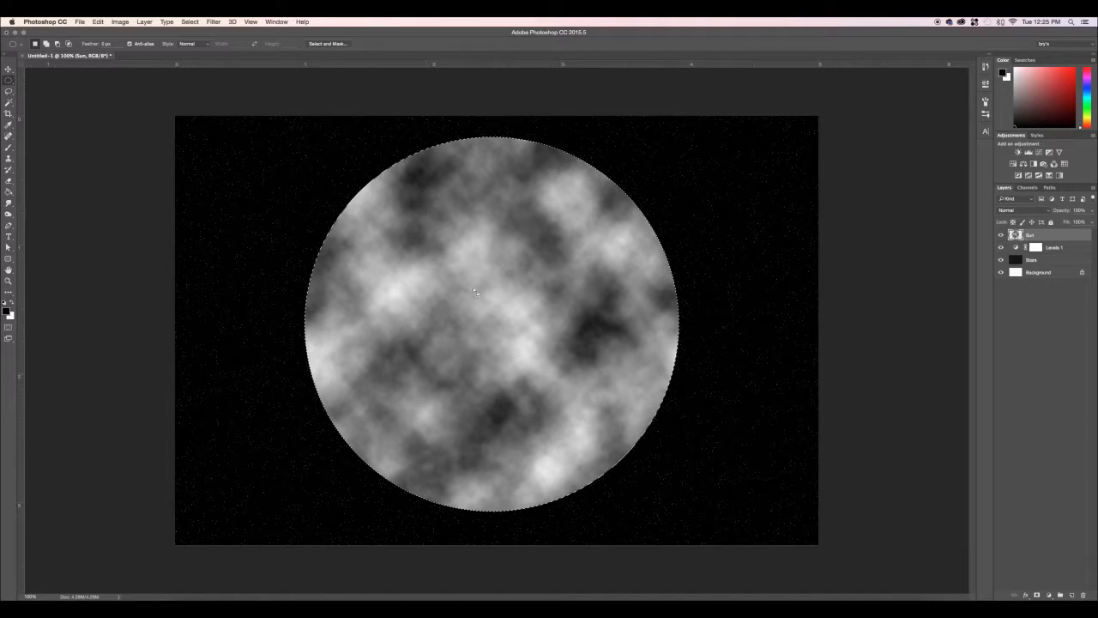
Apply the Difference Clouds filter repeatedly to the circular selection to build a dense, veined texture
{"action": "left_click", "coordinate": [214, 21]}
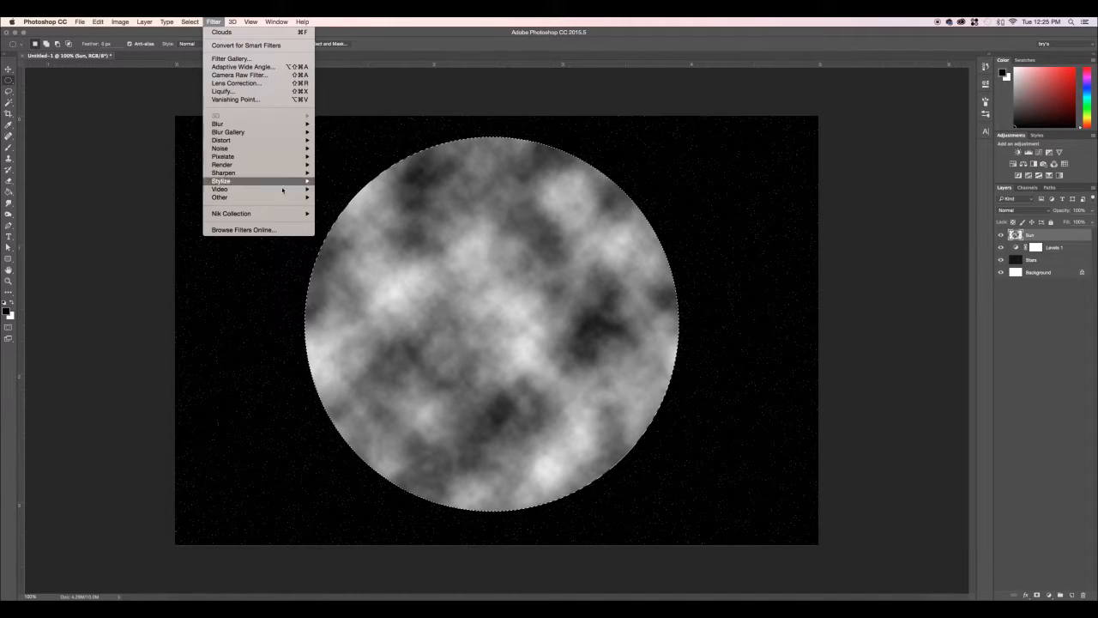
{"action": "mouse_move", "coordinate": [282, 168]}
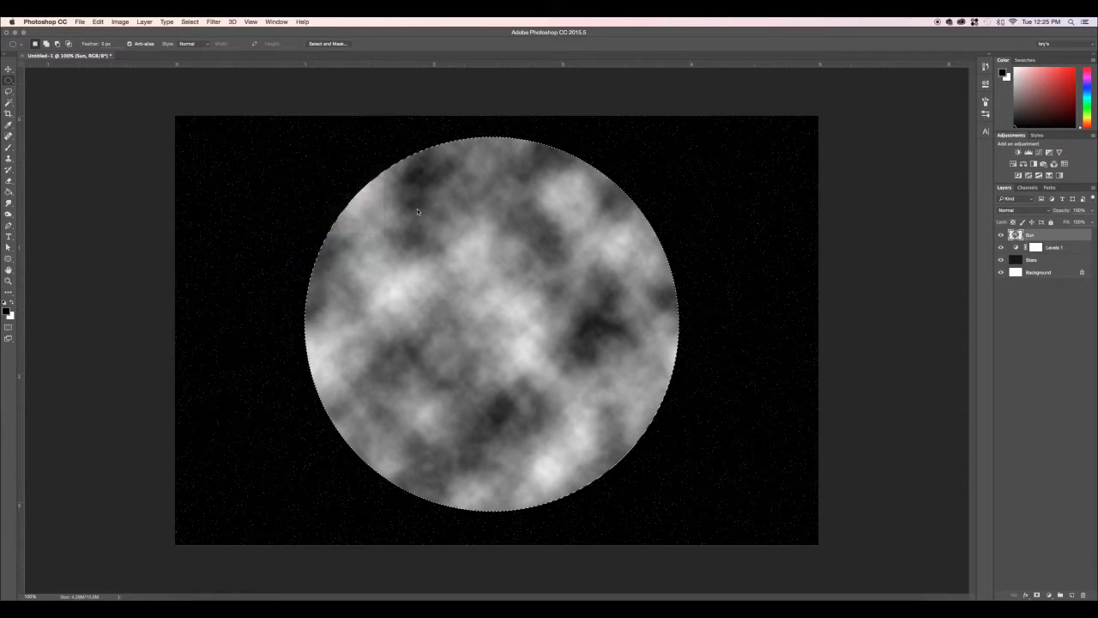
{"action": "left_click", "coordinate": [349, 203]}
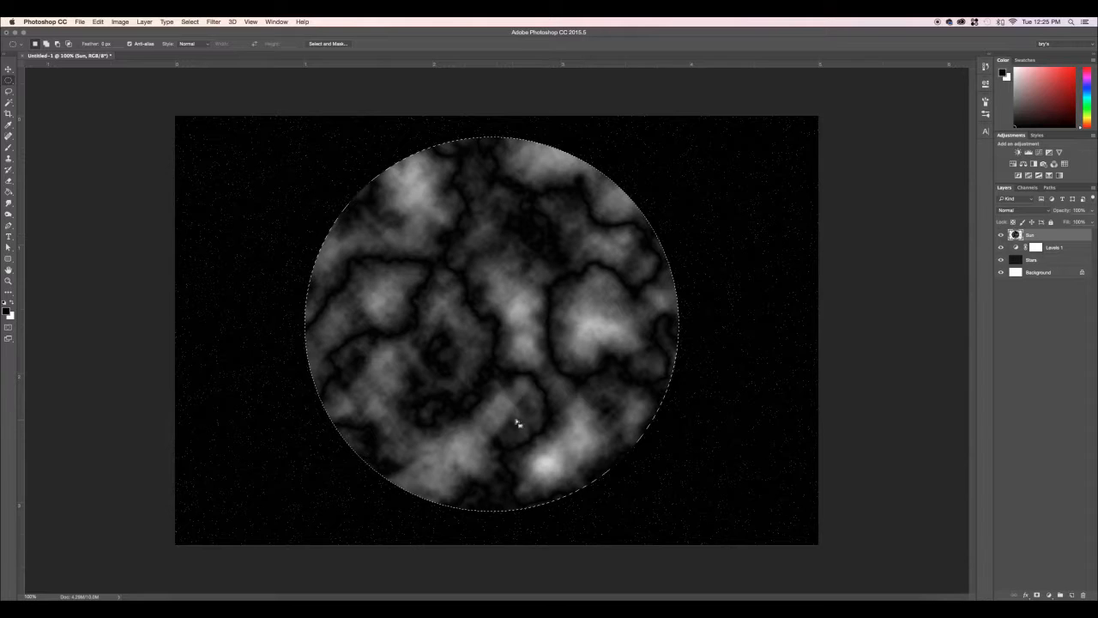
{"action": "left_click", "coordinate": [214, 22]}
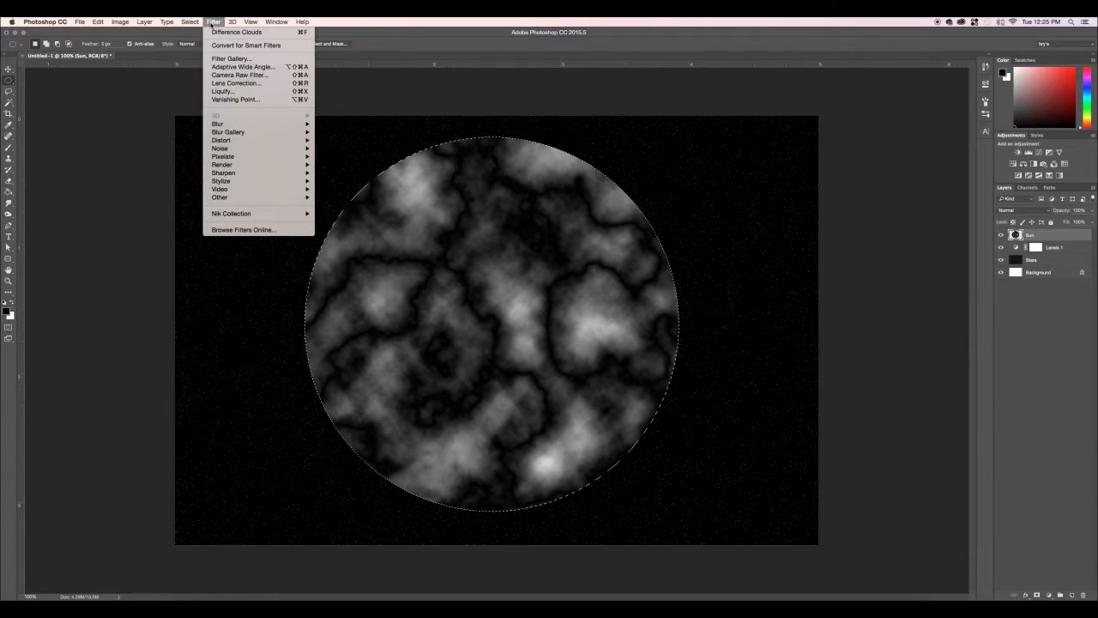
{"action": "left_click", "coordinate": [222, 32]}
{"action": "left_click", "coordinate": [213, 22]}
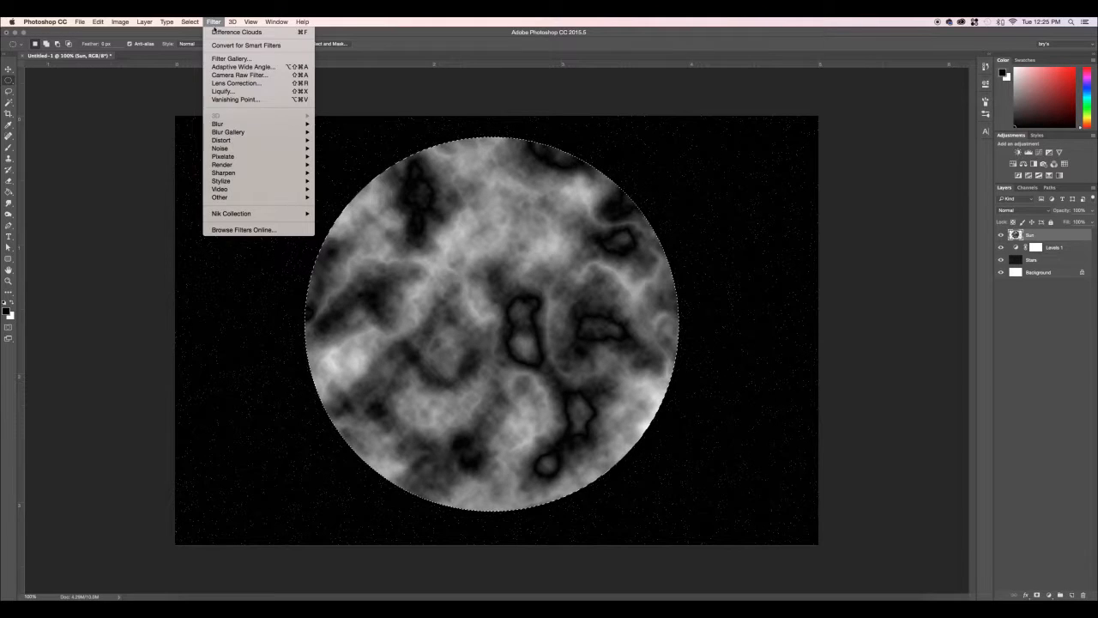
{"action": "left_click", "coordinate": [216, 32]}
{"action": "left_click", "coordinate": [213, 22]}
{"action": "left_click", "coordinate": [219, 32]}
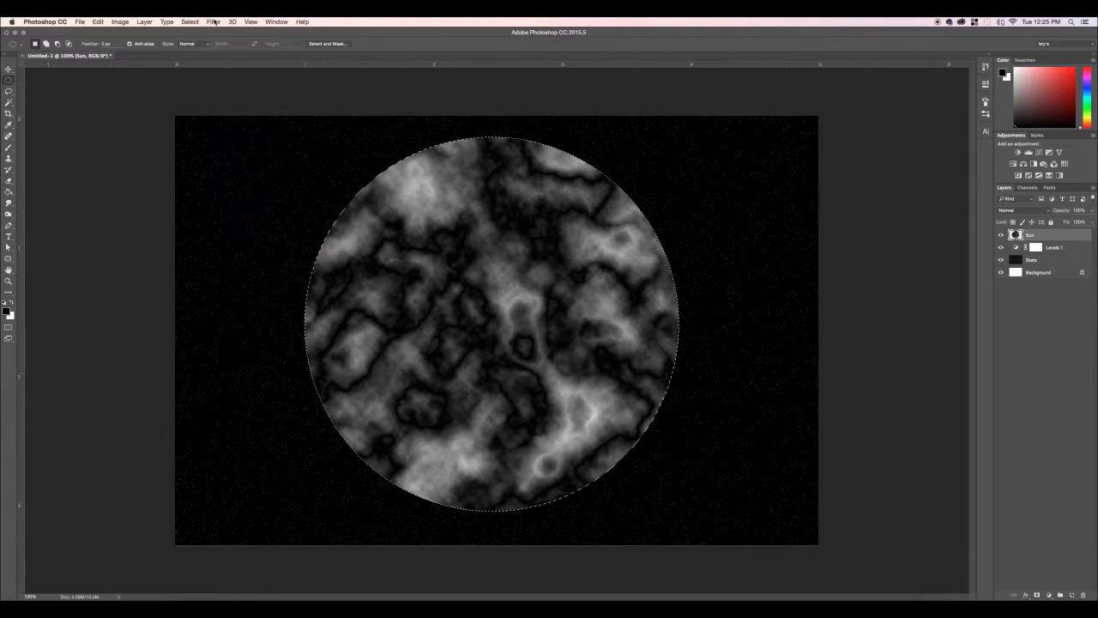
{"action": "left_click", "coordinate": [214, 22]}
{"action": "left_click", "coordinate": [219, 31]}
{"action": "left_click", "coordinate": [214, 21]}
{"action": "left_click", "coordinate": [218, 31]}
{"action": "left_click", "coordinate": [213, 21]}
{"action": "left_click", "coordinate": [217, 35]}
{"action": "left_click", "coordinate": [214, 21]}
{"action": "left_click", "coordinate": [219, 31]}
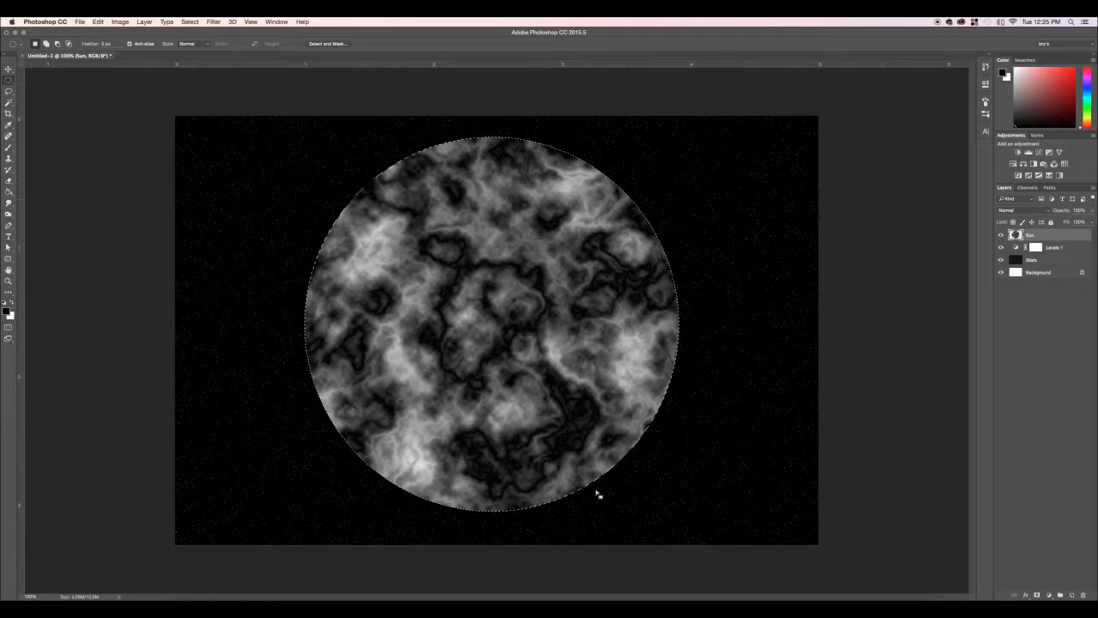
Add a Gradient Map adjustment over the Sun selection and choose the custom orange-to-white preset that ends in dark brown
{"action": "left_click", "coordinate": [1048, 594]}
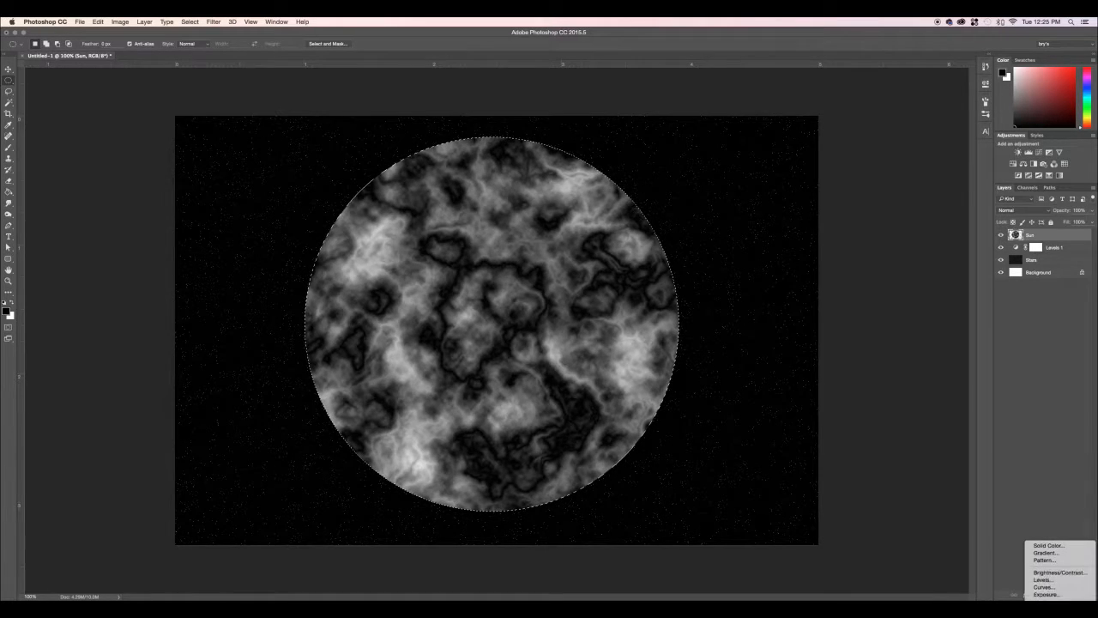
{"action": "left_click", "coordinate": [1049, 616]}
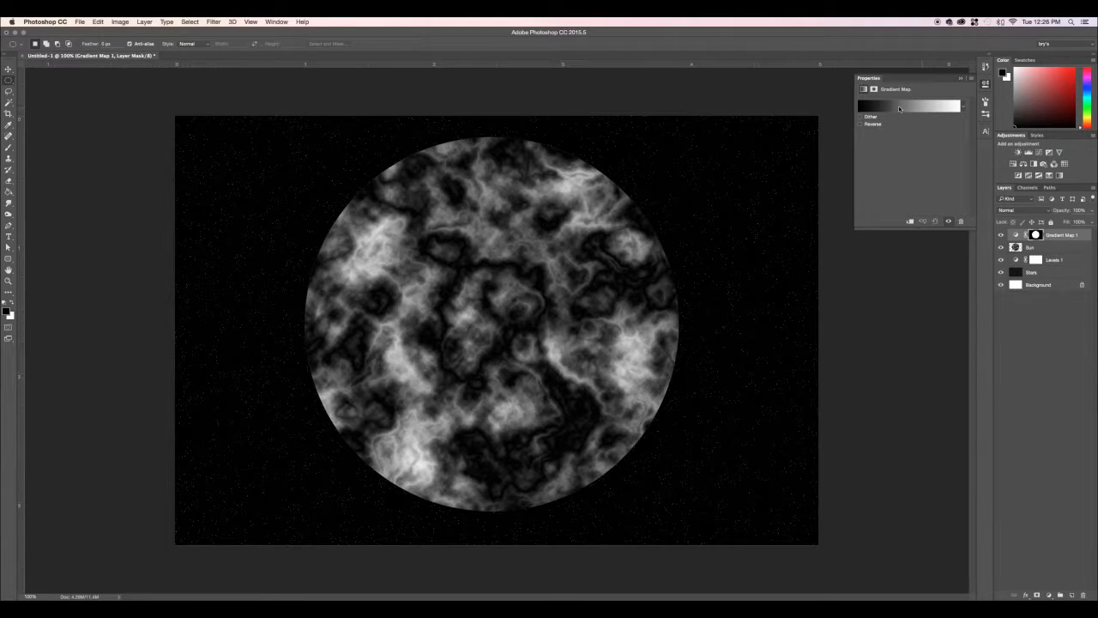
{"action": "left_click", "coordinate": [924, 107]}
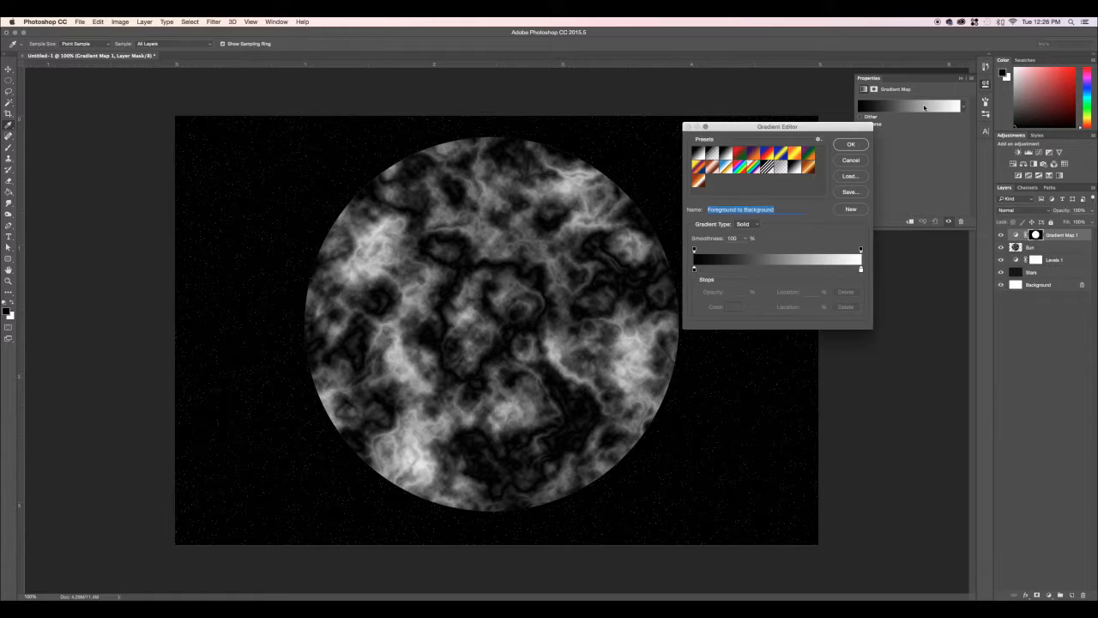
{"action": "left_click", "coordinate": [699, 182]}
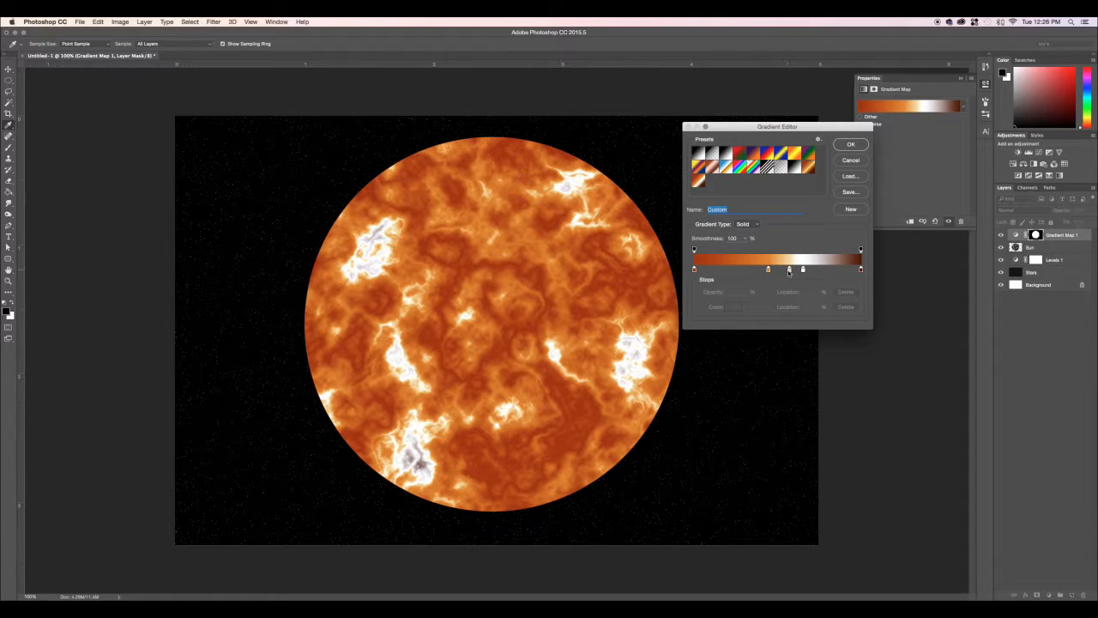
Recolor the gradient's end stop at 100% to dark red-brown #632101 and accept the gradient
{"action": "left_click", "coordinate": [861, 269]}
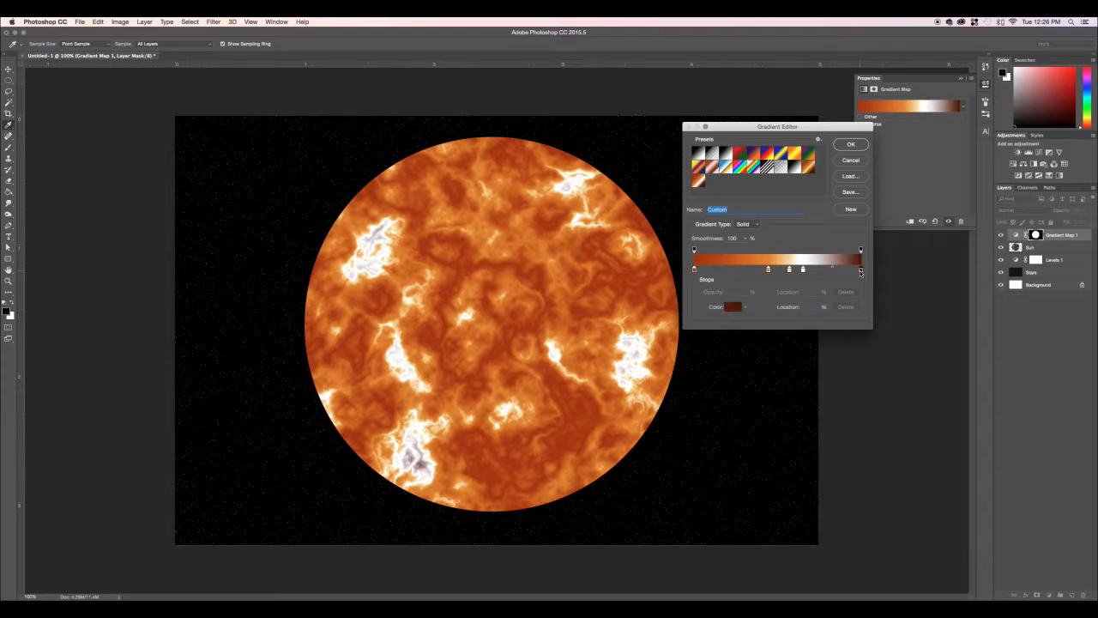
{"action": "left_click", "coordinate": [734, 306]}
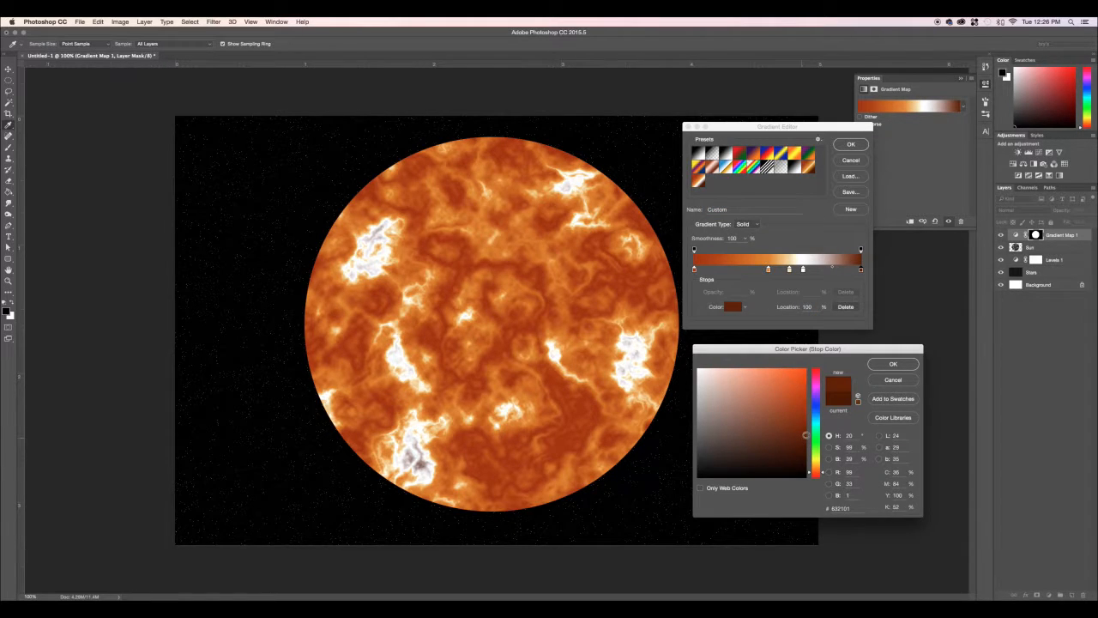
{"action": "left_click", "coordinate": [893, 364]}
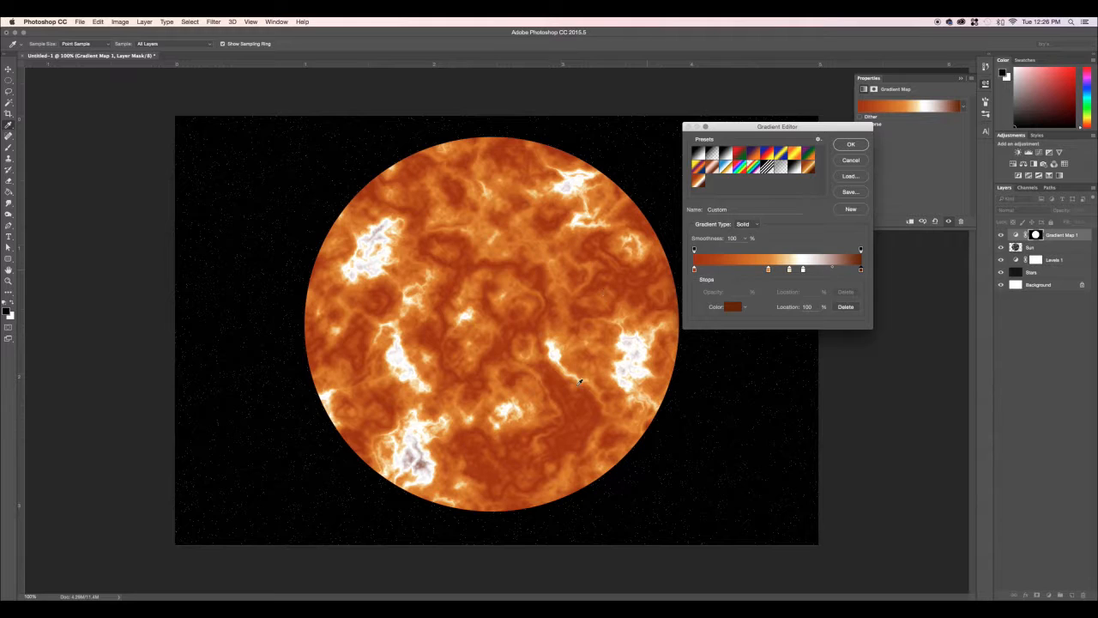
{"action": "left_click", "coordinate": [852, 145]}
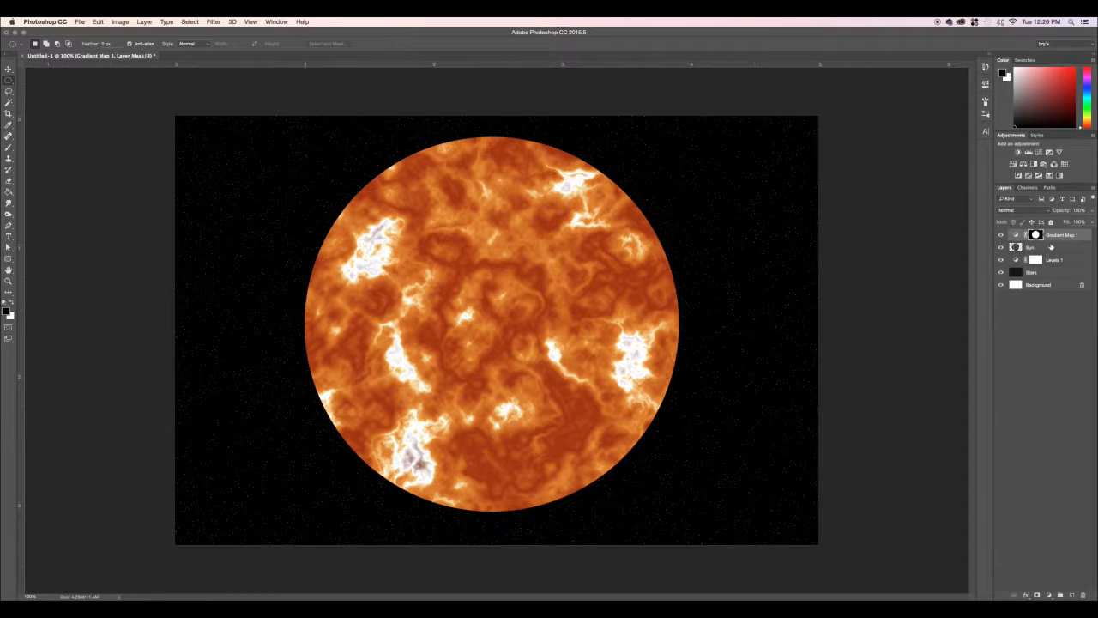
Select the Gradient Map and Sun layers together and scale them down proportionally to about half size around their center
{"action": "left_click", "coordinate": [1050, 247]}
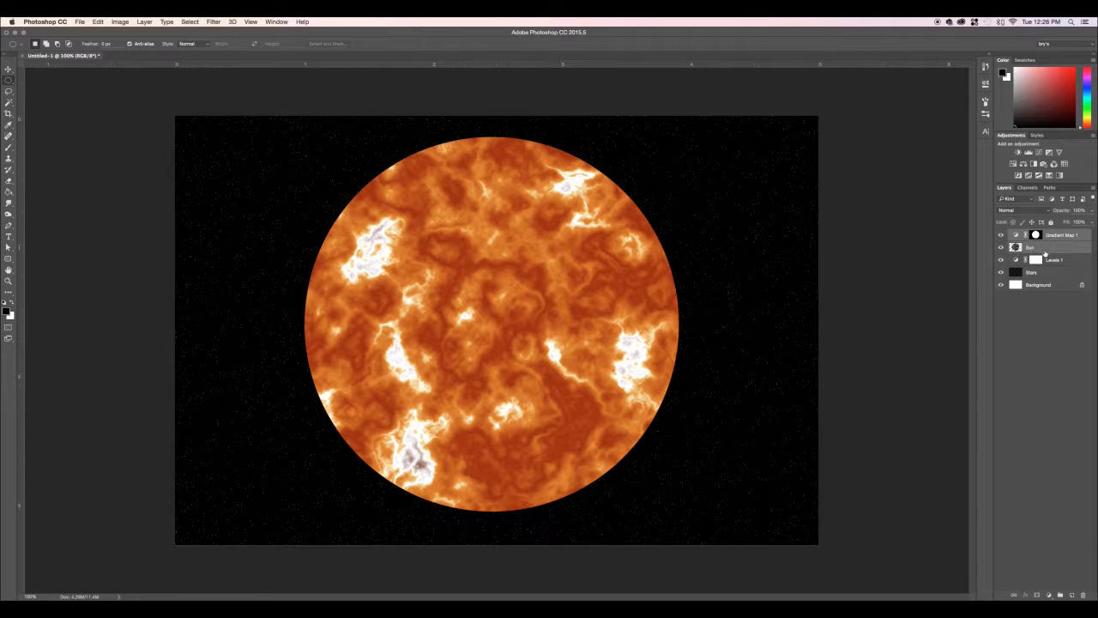
{"action": "key", "text": "super+t"}
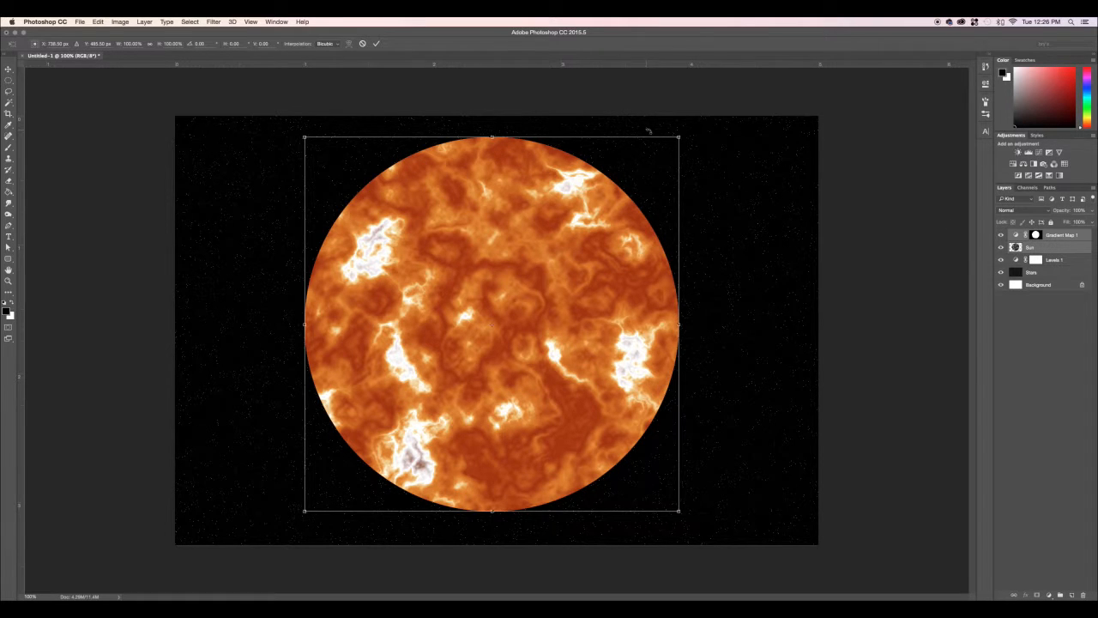
{"action": "left_click_drag", "start_coordinate": [676, 139], "coordinate": [591, 225]}
{"action": "key", "text": "Return"}
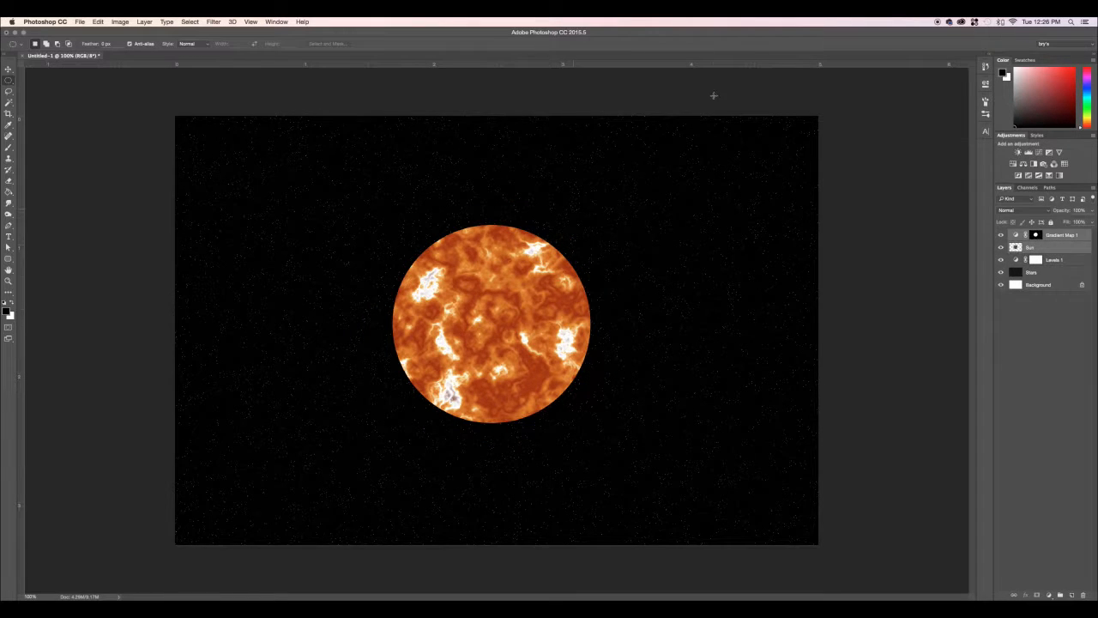
Add an Inner Glow style to the Sun layer with its opacity set to 70%
{"action": "left_click", "coordinate": [1071, 236]}
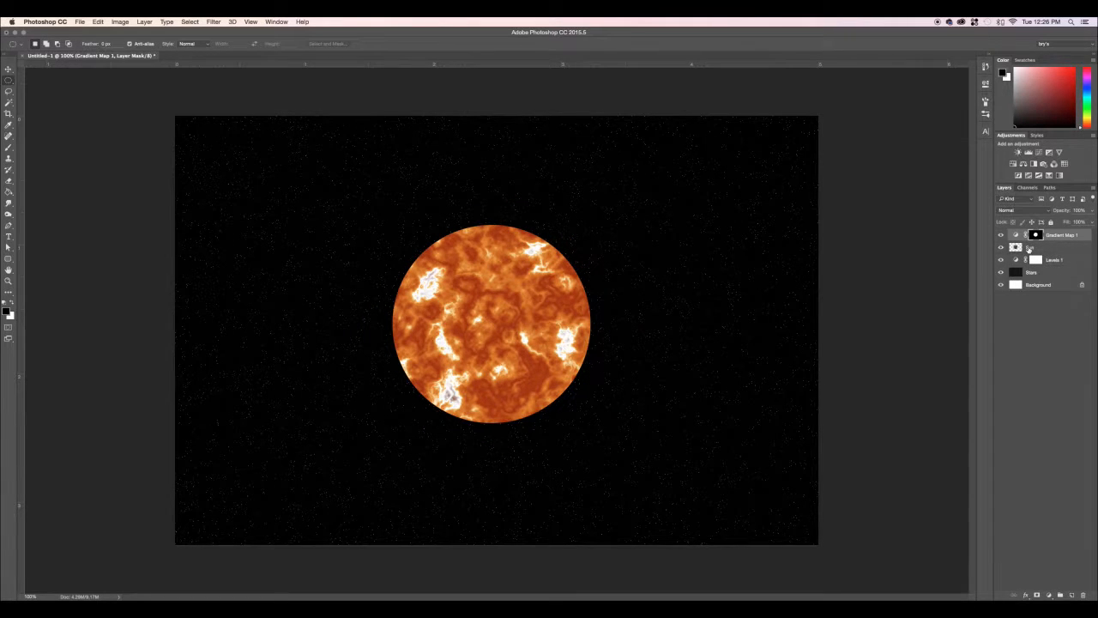
{"action": "left_click", "coordinate": [1029, 248]}
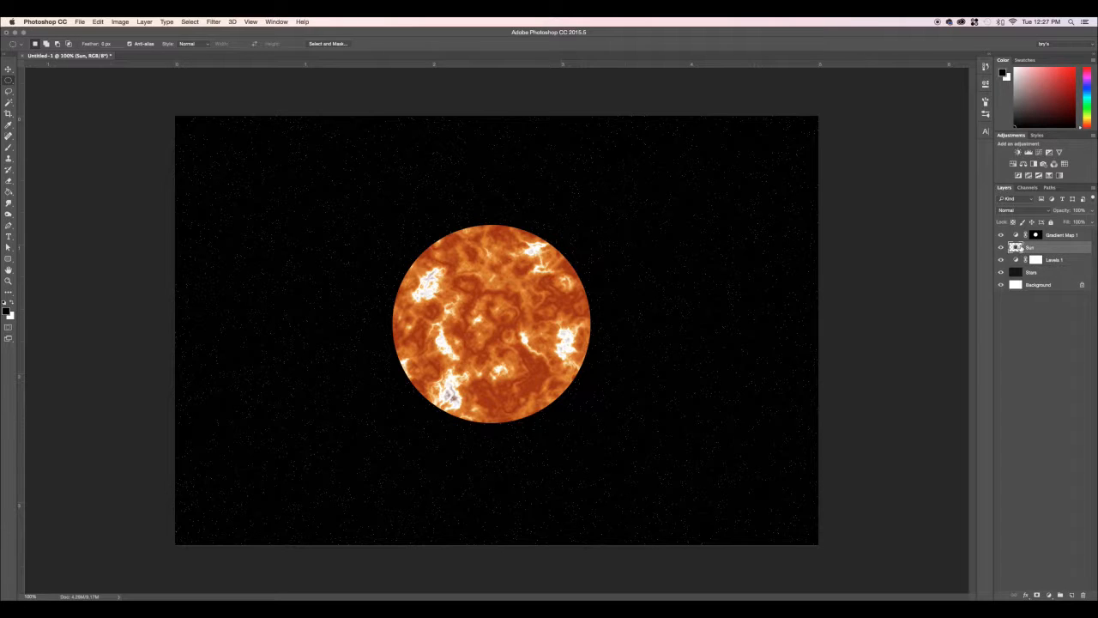
{"action": "double_click", "coordinate": [1016, 247]}
{"action": "left_click_drag", "start_coordinate": [798, 139], "coordinate": [797, 113]}
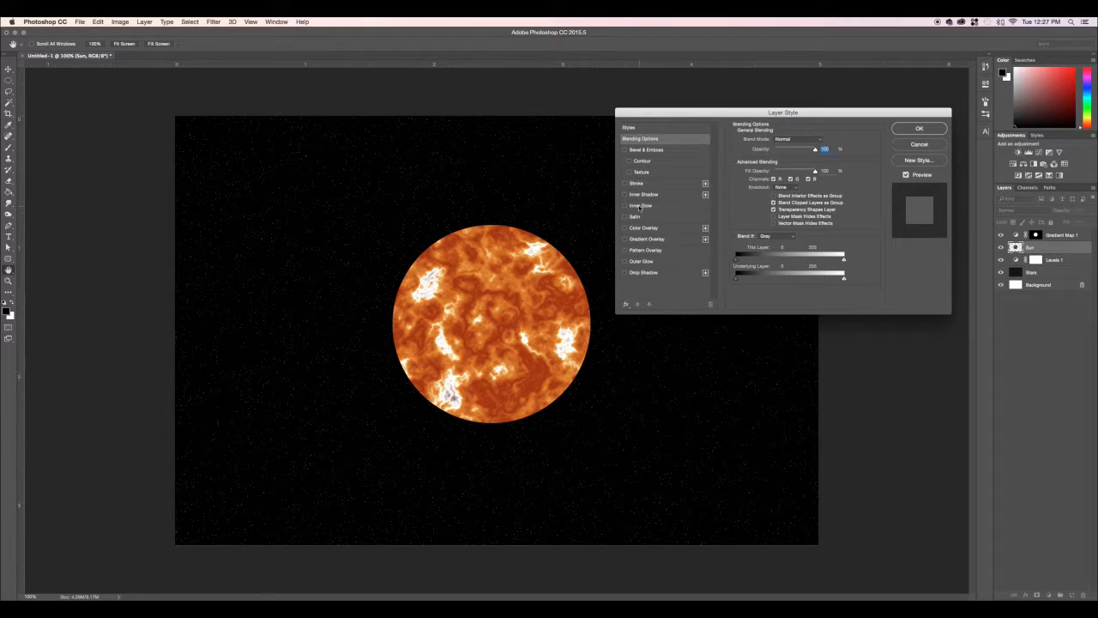
{"action": "left_click", "coordinate": [640, 206]}
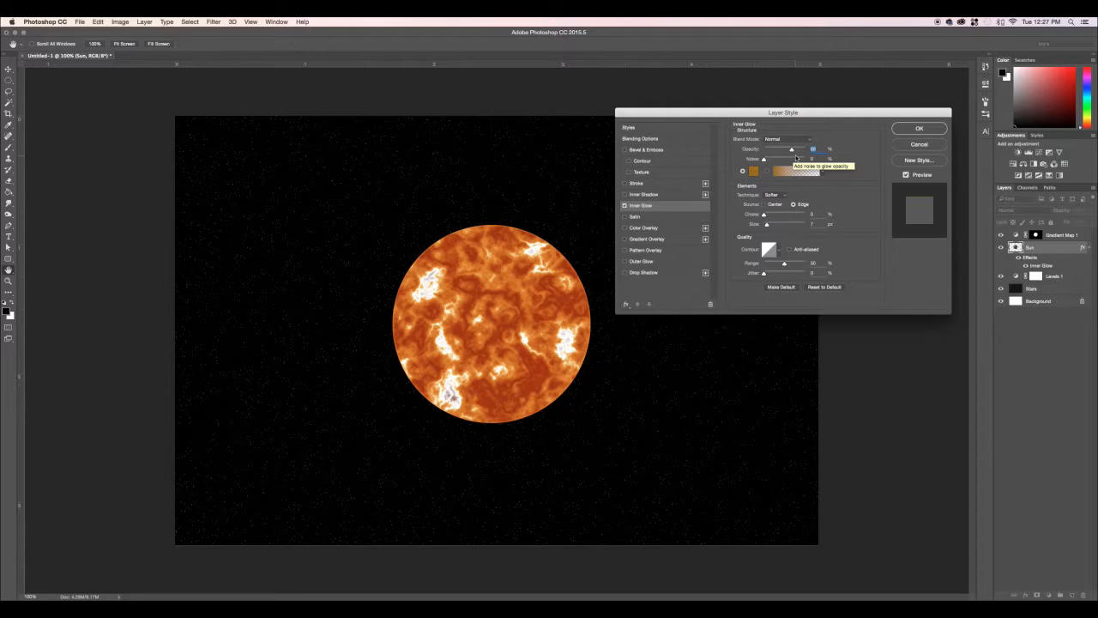
{"action": "type", "text": "70"}
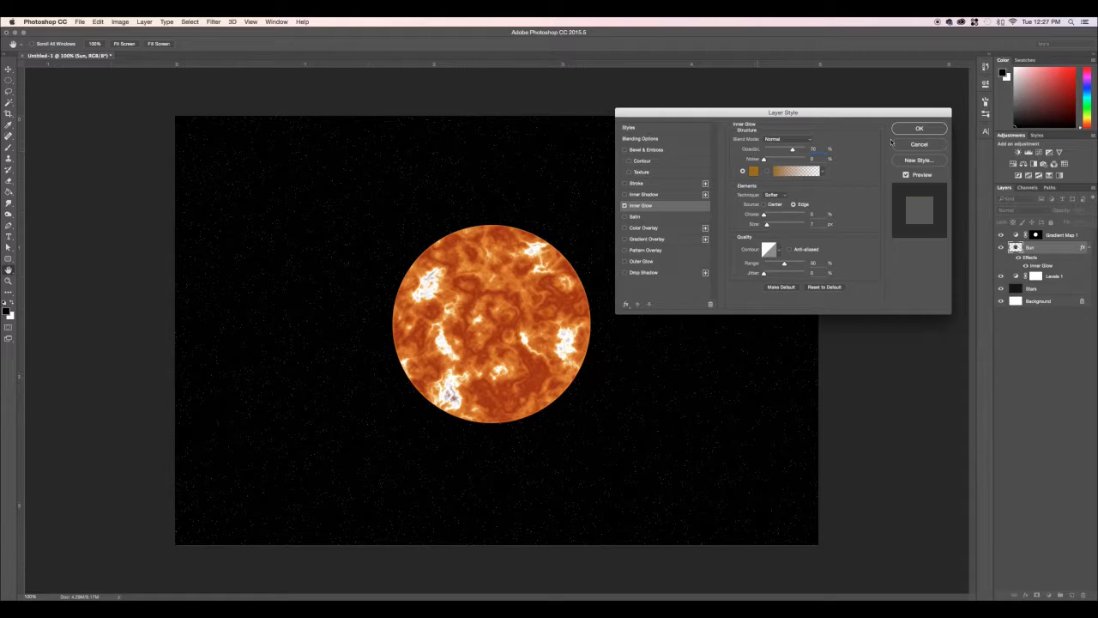
Add an Outer Glow to the Sun layer with 70% opacity and a 30 px size, and apply the layer styles
{"action": "left_click", "coordinate": [641, 261]}
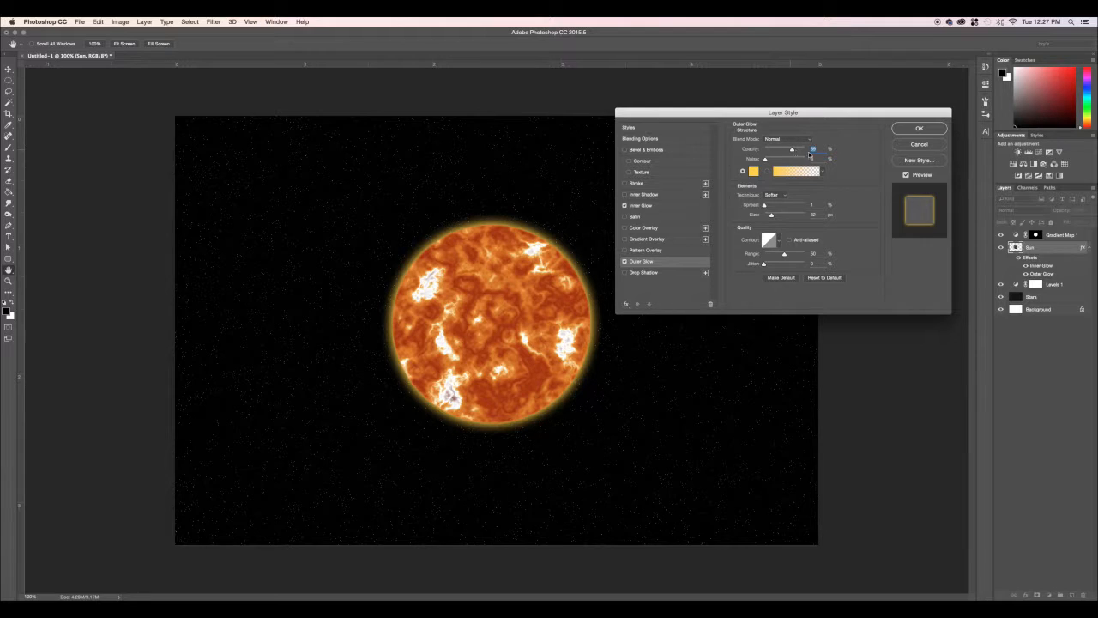
{"action": "type", "text": "70"}
{"action": "type", "text": "30"}
{"action": "left_click", "coordinate": [919, 127]}
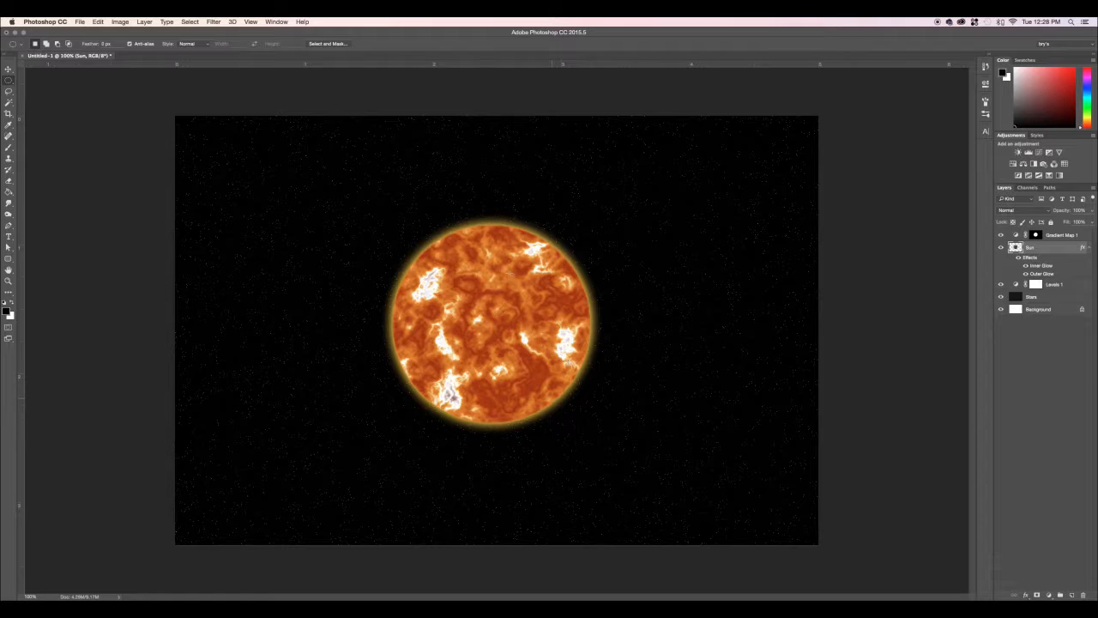
Create a new layer above the Gradient Map adjustment and name it Flames
{"action": "left_click", "coordinate": [1065, 237]}
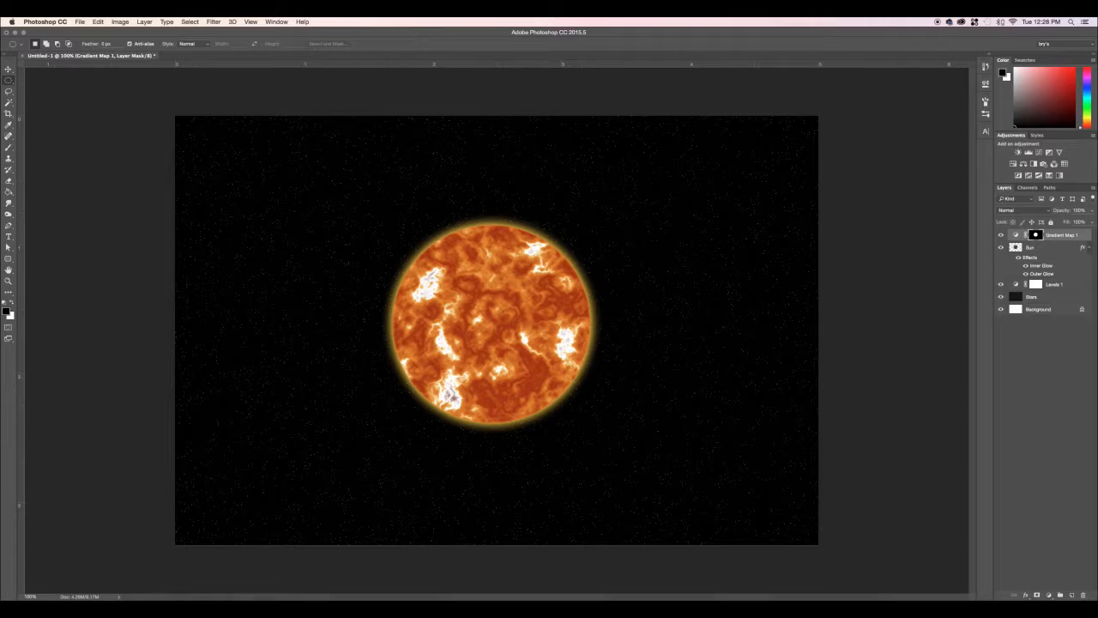
{"action": "left_click", "coordinate": [1071, 595]}
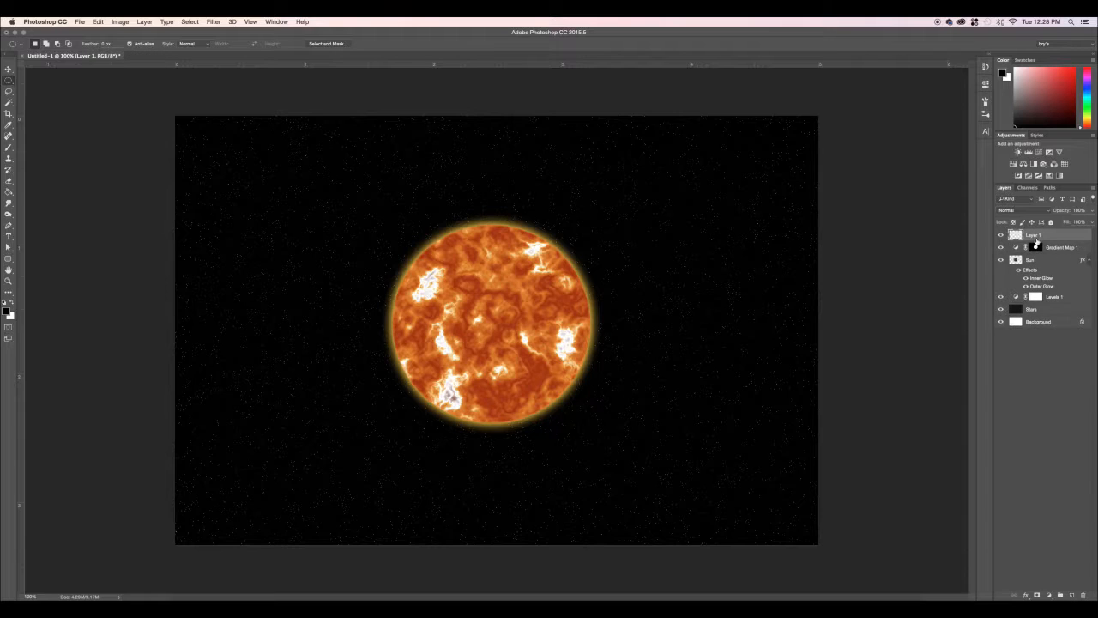
{"action": "type", "text": "Plames"}
{"action": "key", "text": "Return"}
Load the Sun layer's outline as a selection and convert it to a work path with 1.0 pixel tolerance
{"action": "left_click", "coordinate": [1015, 260], "text": "super"}
{"action": "right_click", "coordinate": [543, 243]}
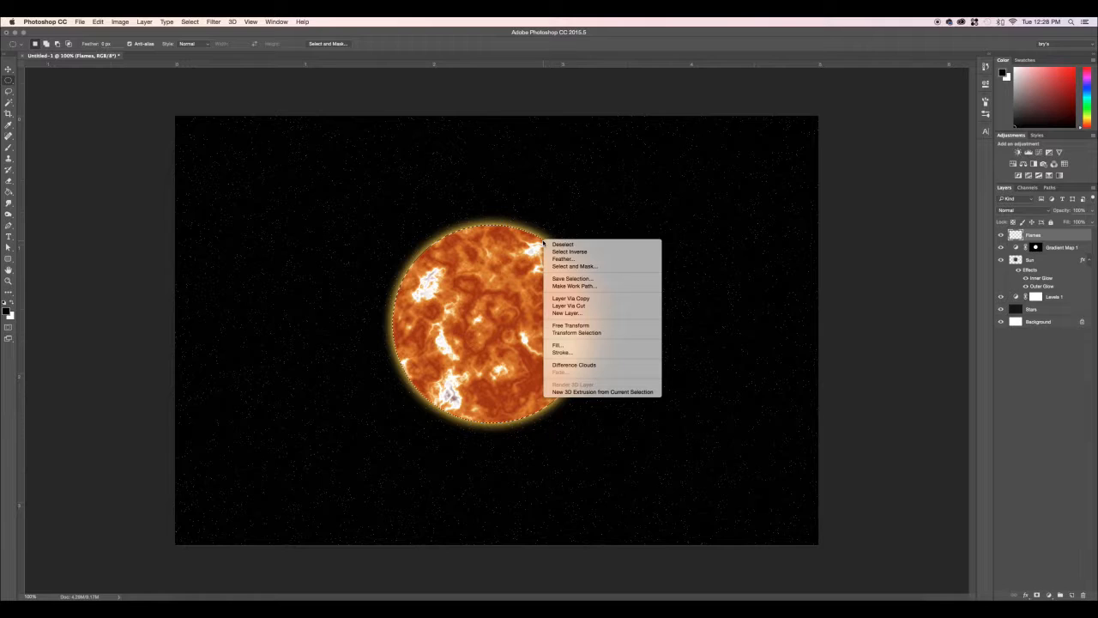
{"action": "left_click", "coordinate": [591, 287]}
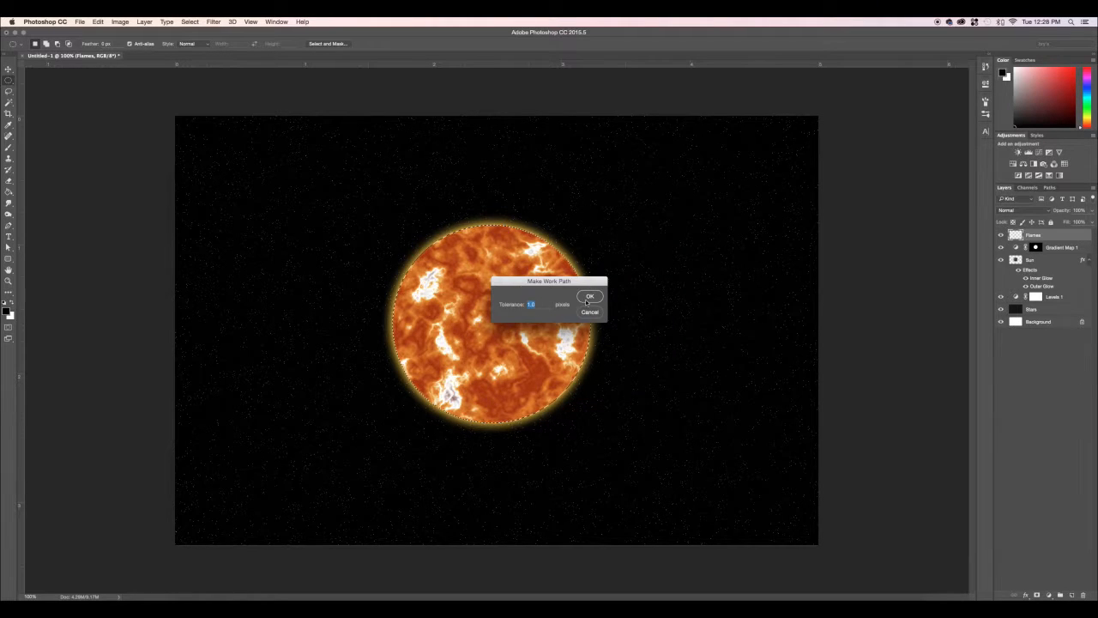
{"action": "left_click", "coordinate": [593, 294]}
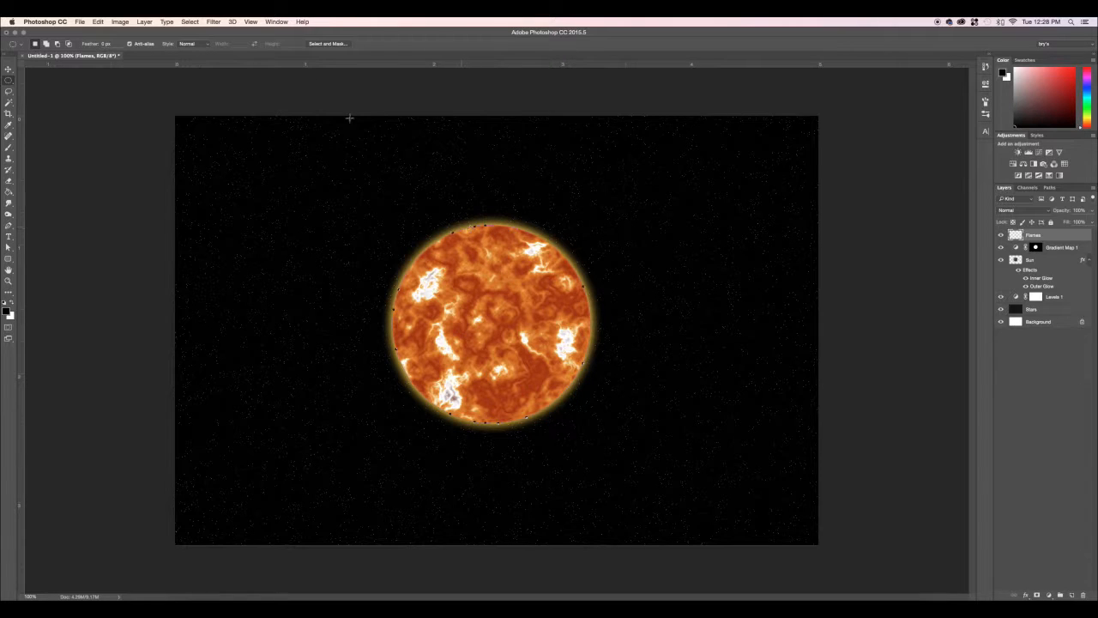
Render flames along the path with the Flame filter, using Multiple Flames Path Directed, randomized length and an interval of 60
{"action": "left_click", "coordinate": [214, 22]}
{"action": "mouse_move", "coordinate": [240, 168]}
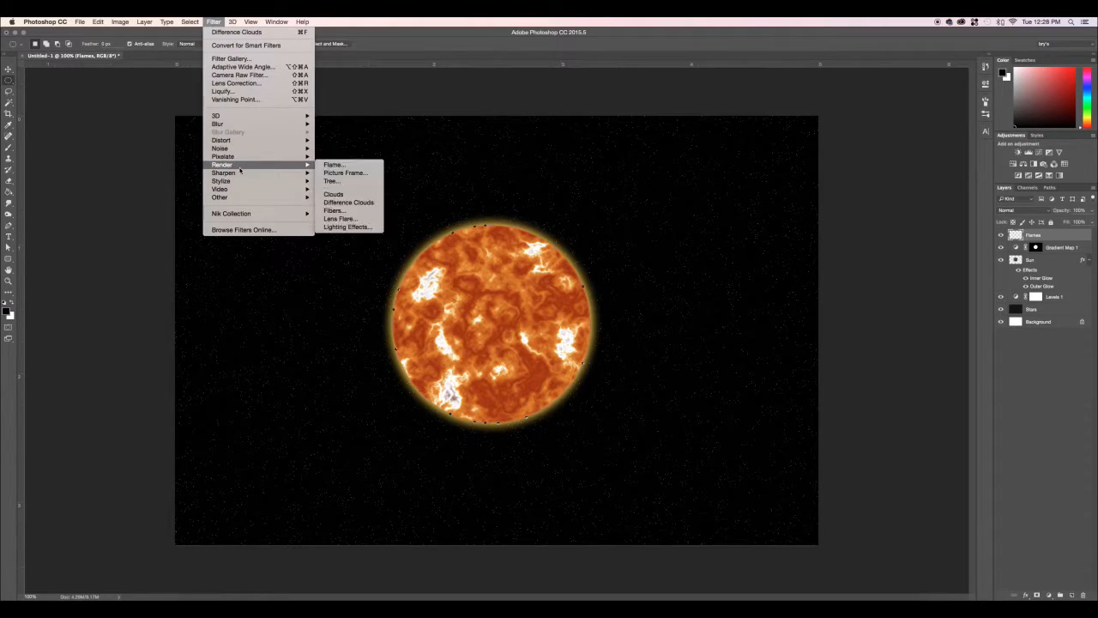
{"action": "left_click", "coordinate": [334, 164]}
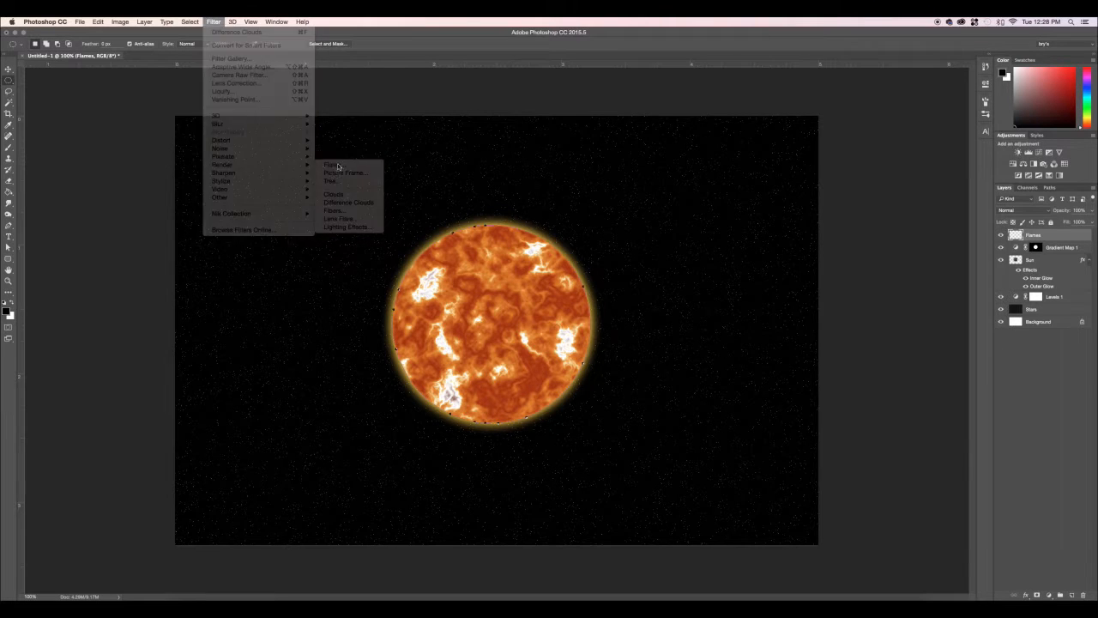
{"action": "left_click_drag", "start_coordinate": [698, 152], "coordinate": [696, 112]}
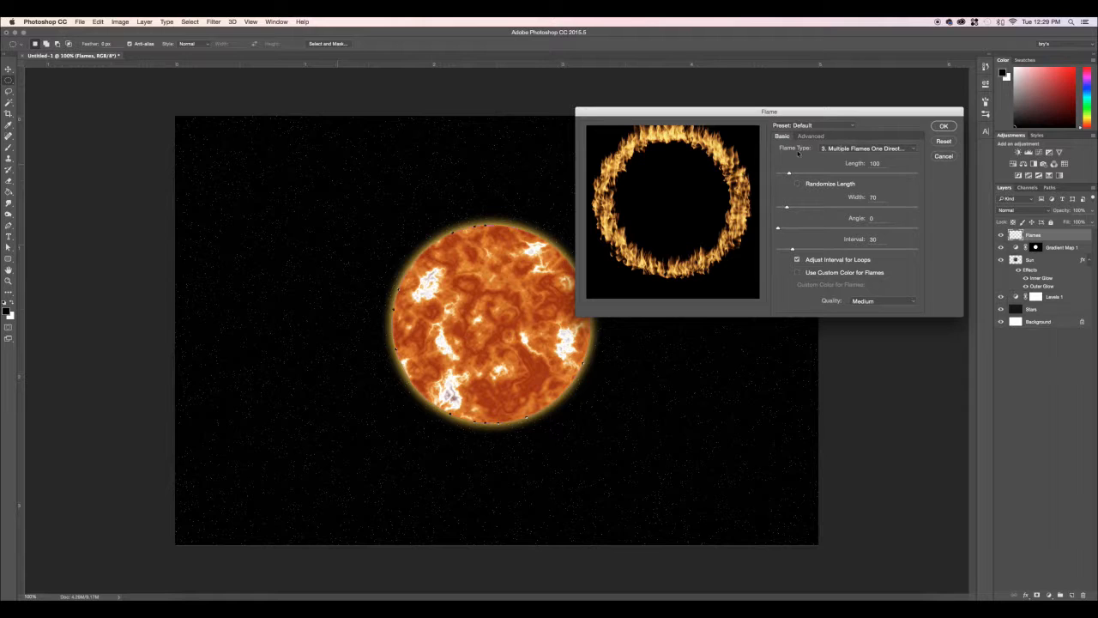
{"action": "left_click", "coordinate": [882, 150]}
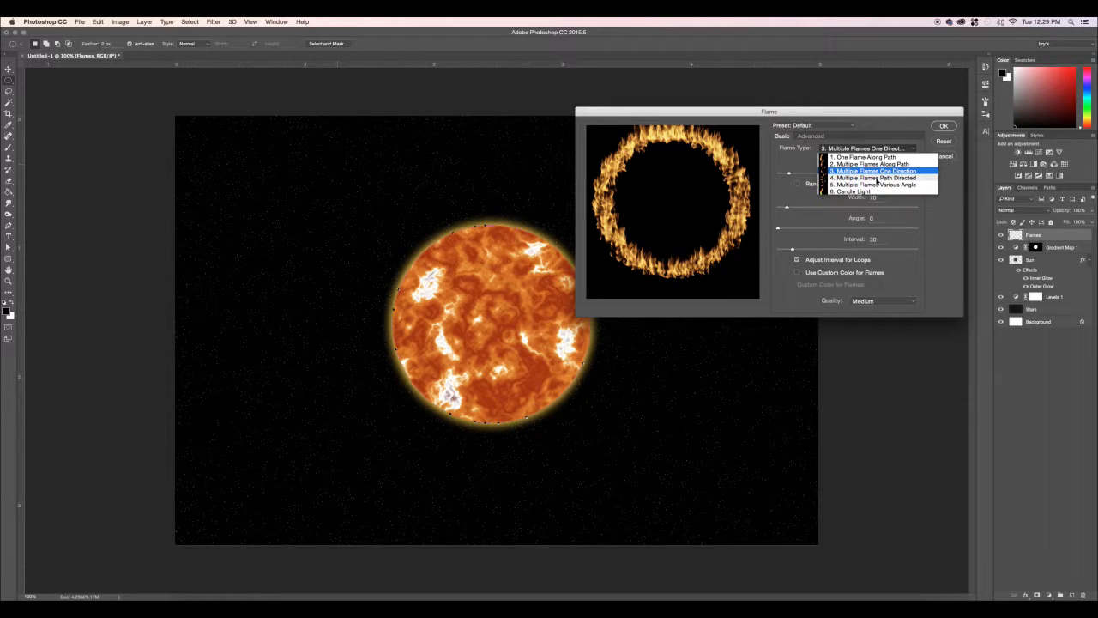
{"action": "left_click", "coordinate": [882, 179]}
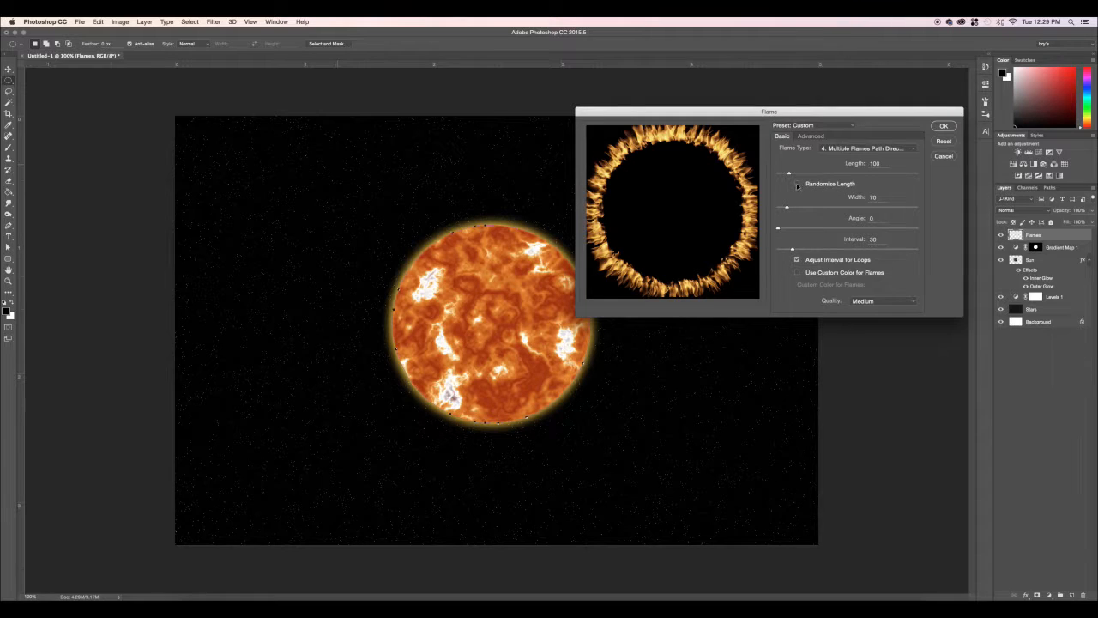
{"action": "left_click", "coordinate": [797, 184]}
{"action": "left_click_drag", "start_coordinate": [792, 249], "coordinate": [814, 249]}
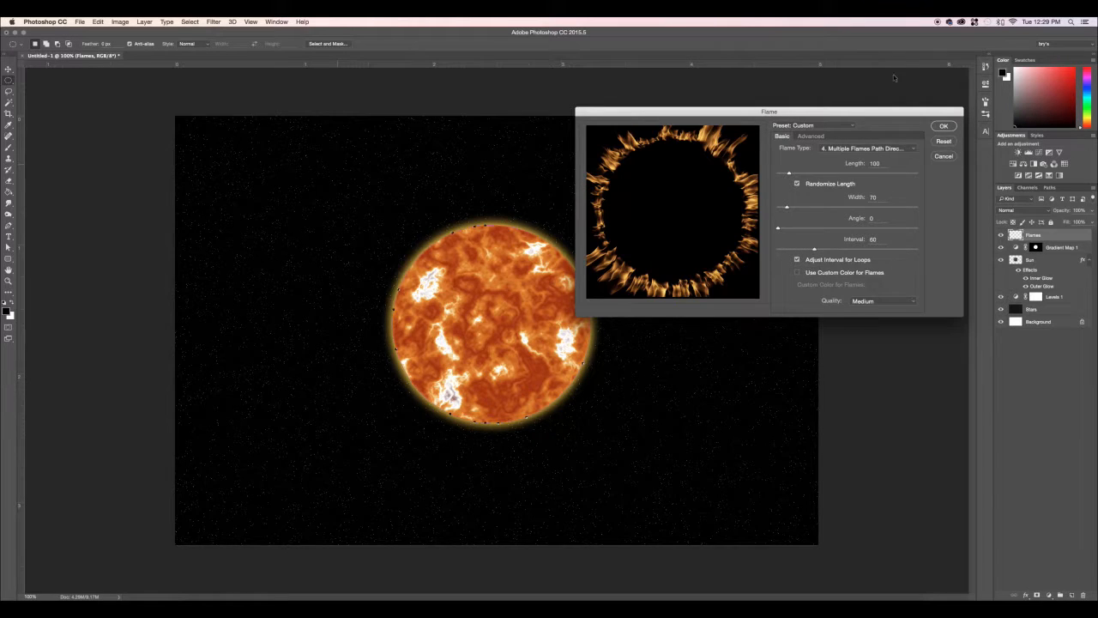
{"action": "left_click", "coordinate": [944, 126]}
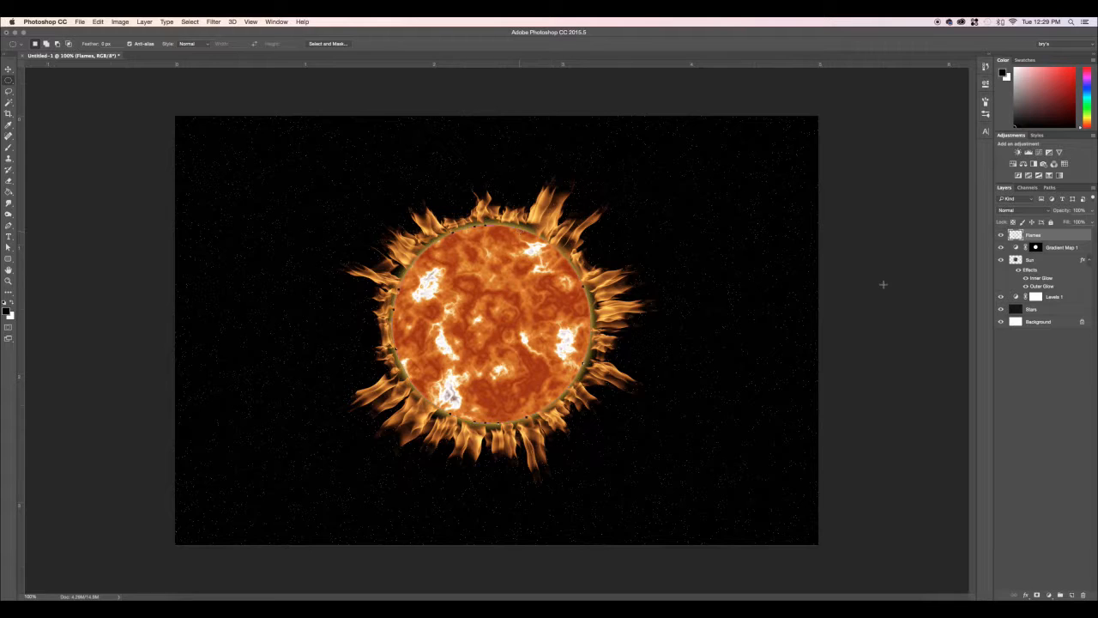
Lower the Flames layer's opacity to 40% and clear the work path around the sun
{"action": "left_click_drag", "start_coordinate": [1092, 210], "coordinate": [1069, 222]}
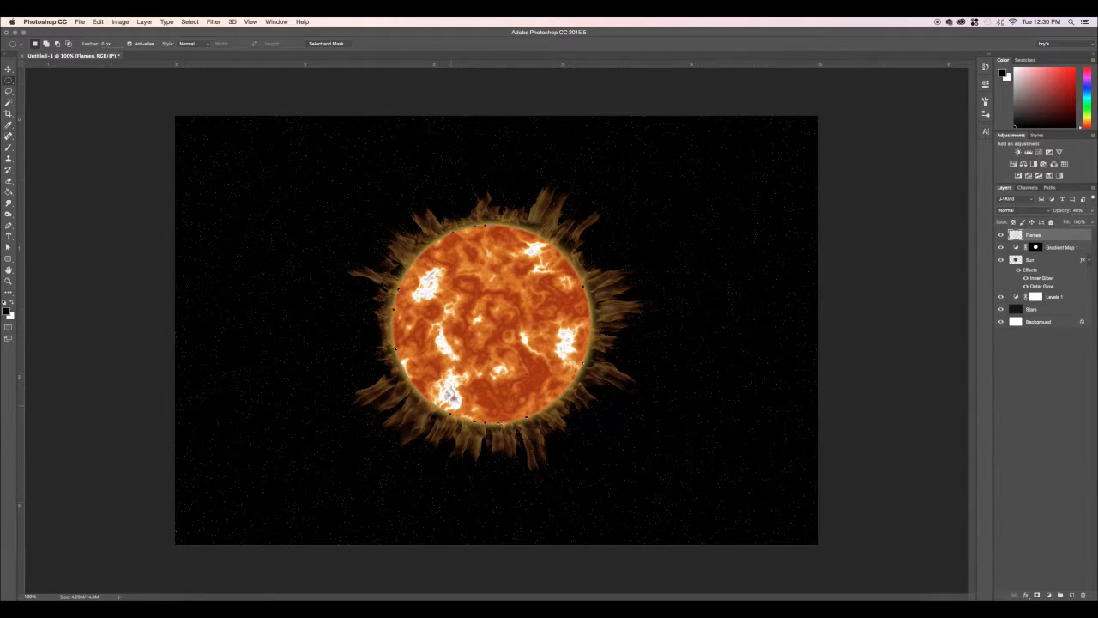
{"action": "left_click", "coordinate": [1049, 187]}
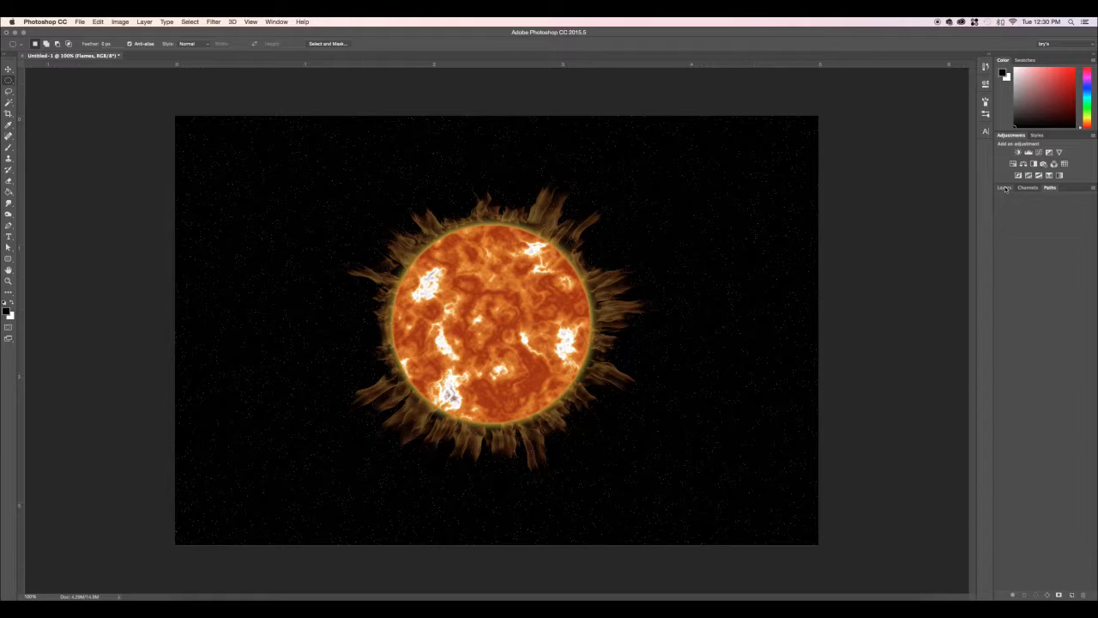
{"action": "left_click", "coordinate": [1005, 188]}
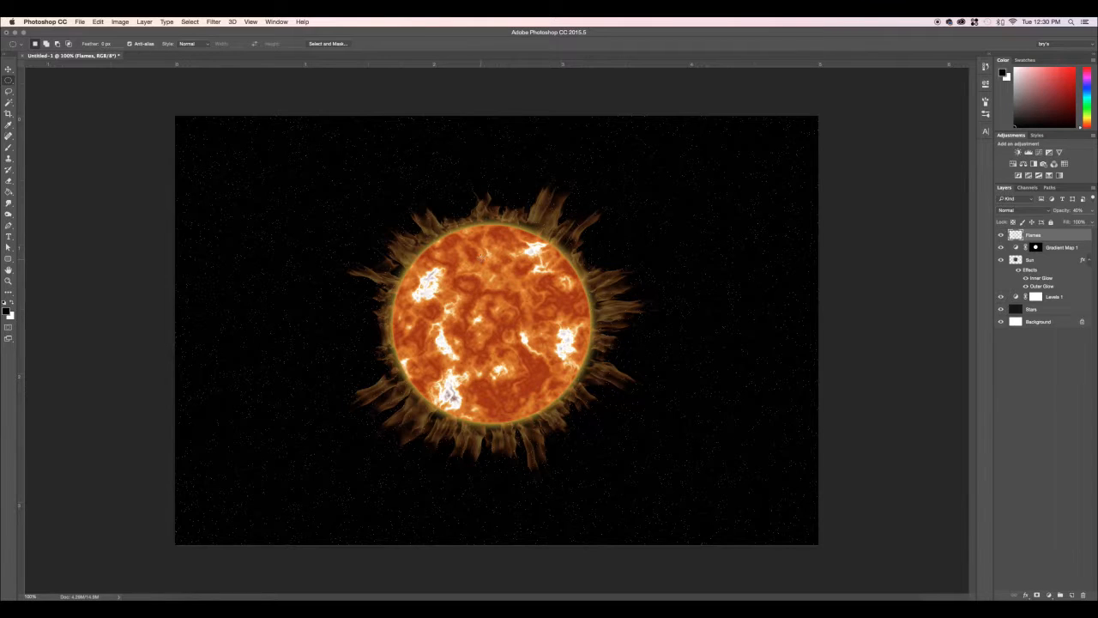
Apply a Radial Blur to the Flames layer with amount 40, the Zoom method and Best quality
{"action": "left_click", "coordinate": [214, 21]}
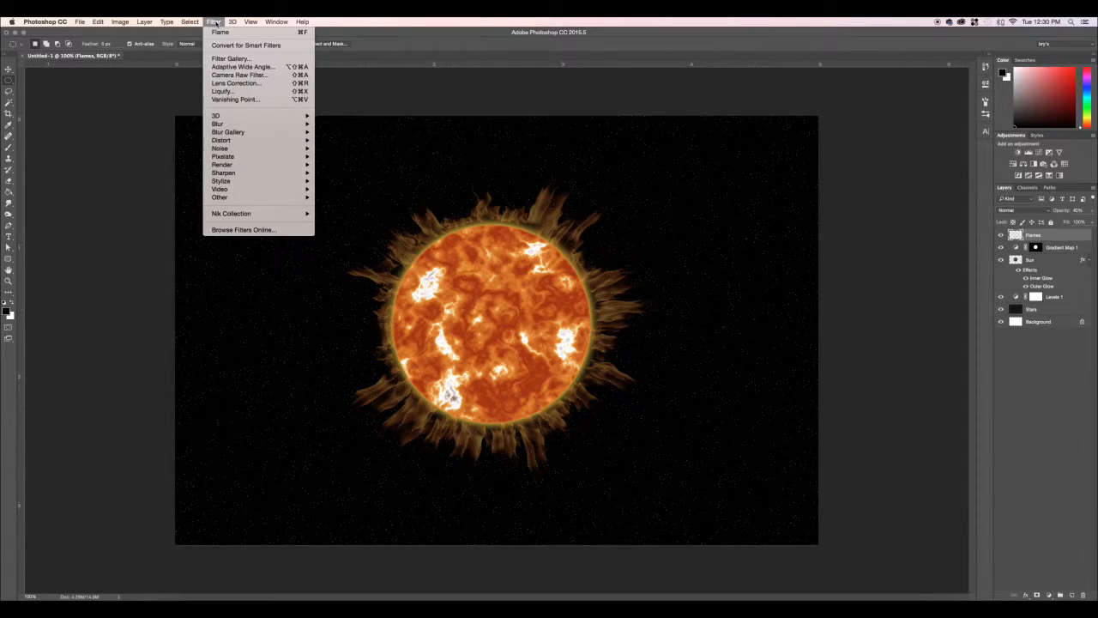
{"action": "mouse_move", "coordinate": [249, 123]}
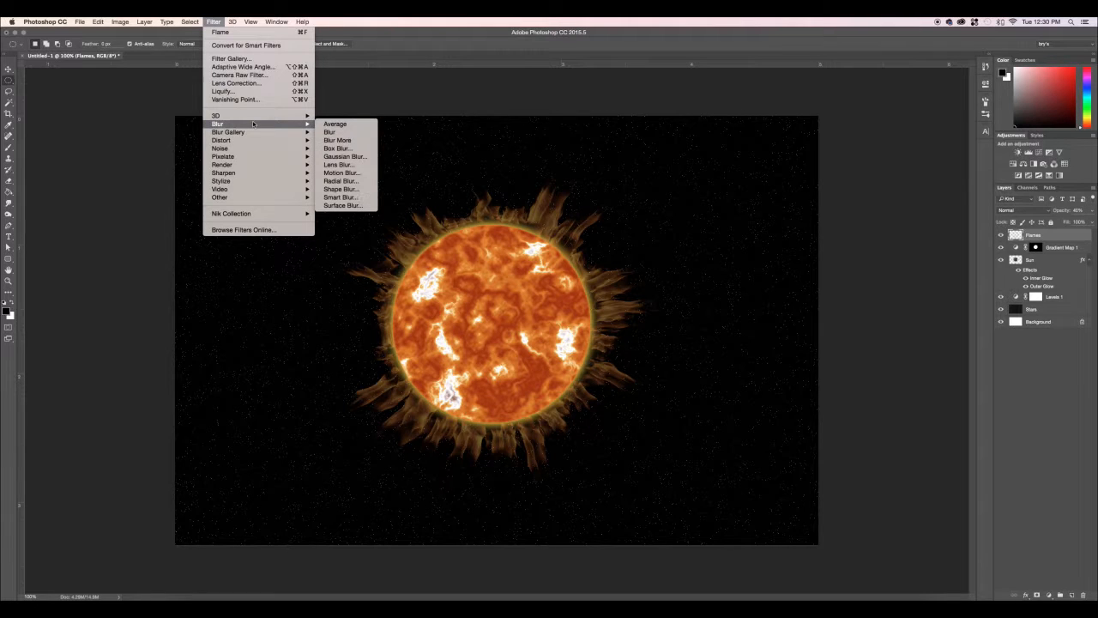
{"action": "left_click", "coordinate": [342, 181]}
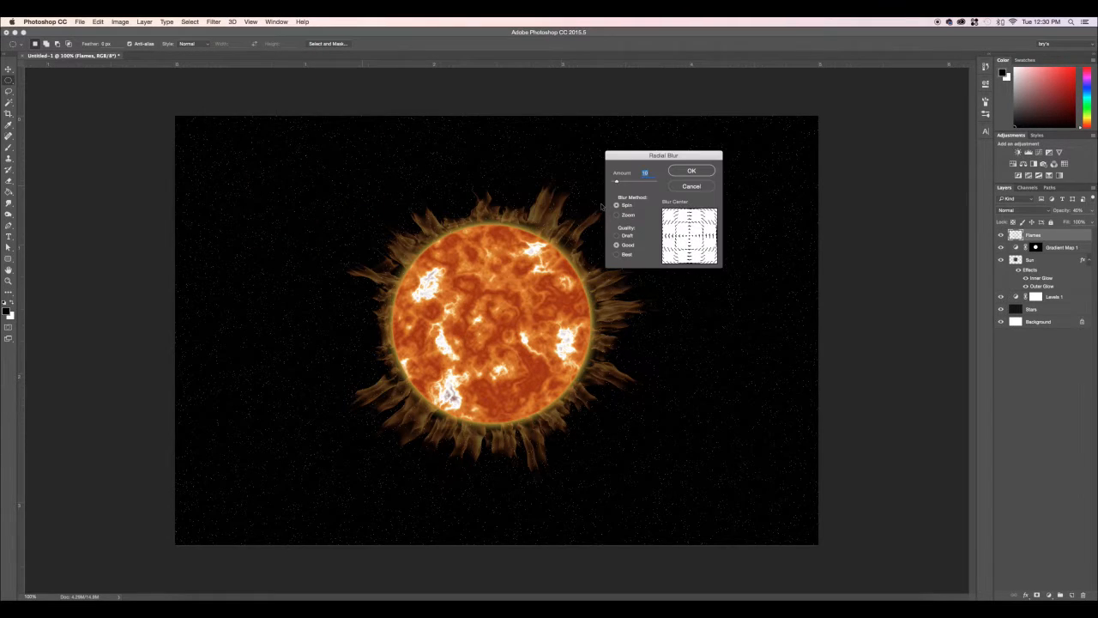
{"action": "left_click_drag", "start_coordinate": [617, 184], "coordinate": [629, 182]}
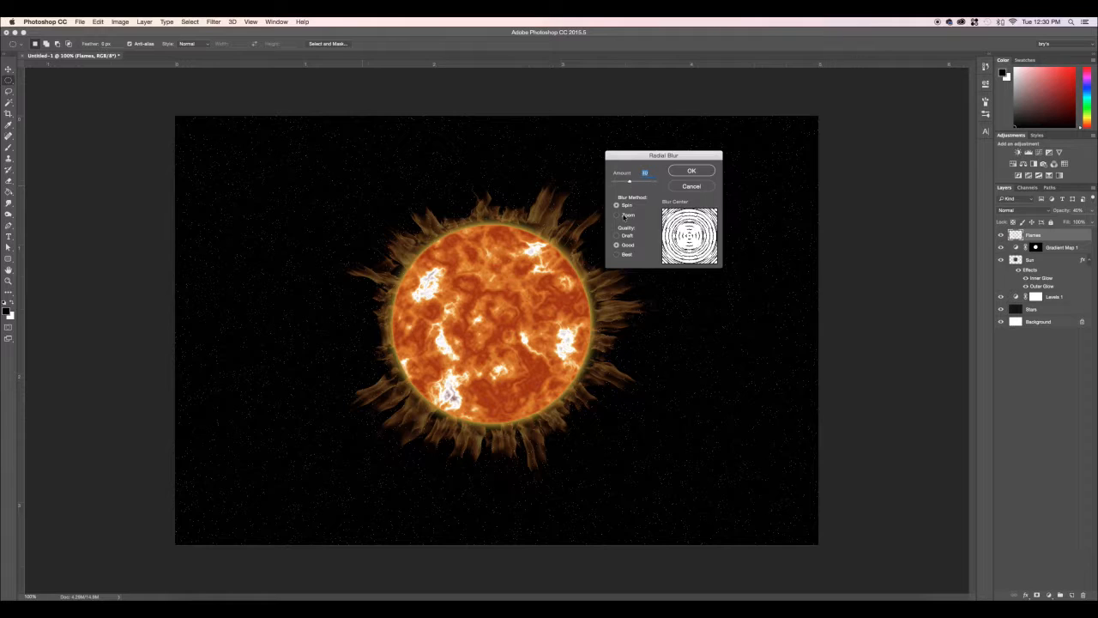
{"action": "left_click", "coordinate": [617, 214]}
{"action": "left_click", "coordinate": [617, 254]}
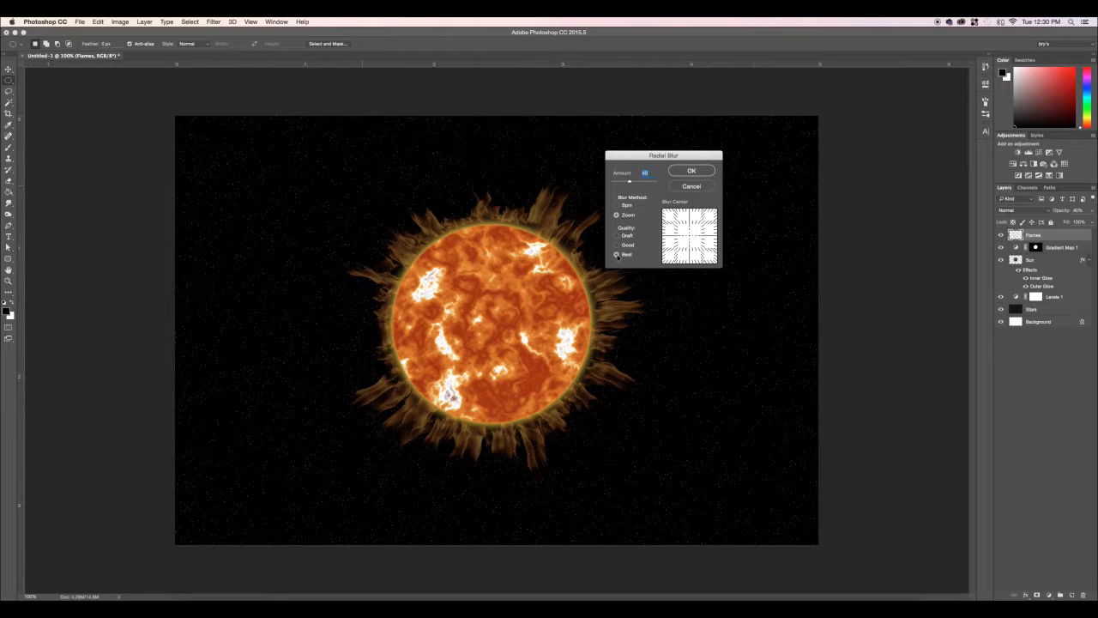
{"action": "left_click", "coordinate": [690, 171]}
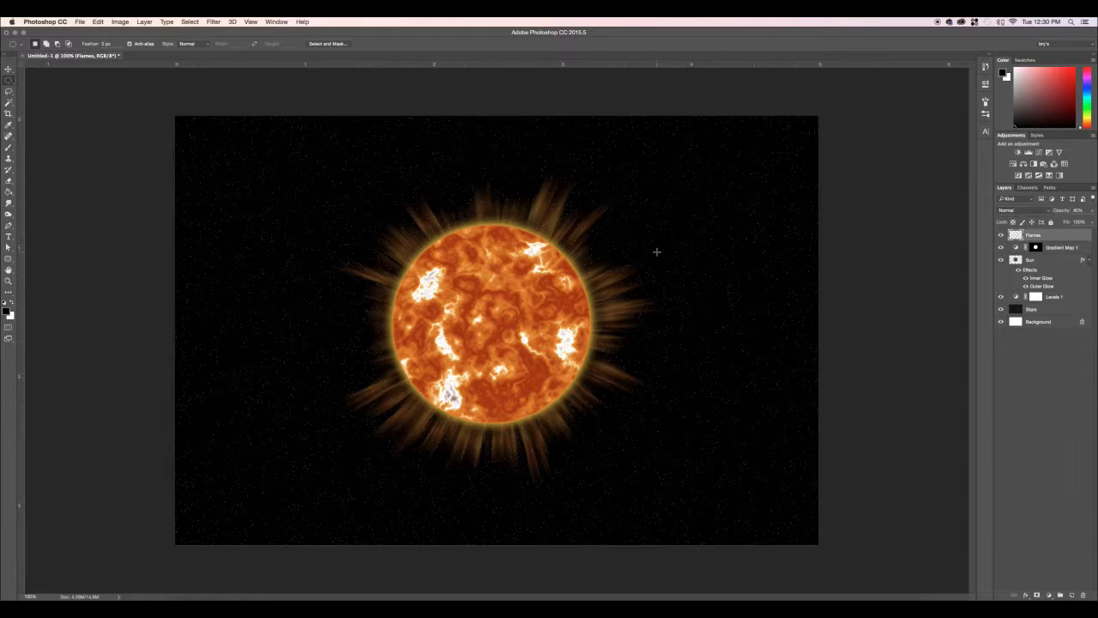
Scale the Flames layer down proportionally around its center to about 85%, so the rays sit closer to the sun
{"action": "key", "text": "ctrl+t"}
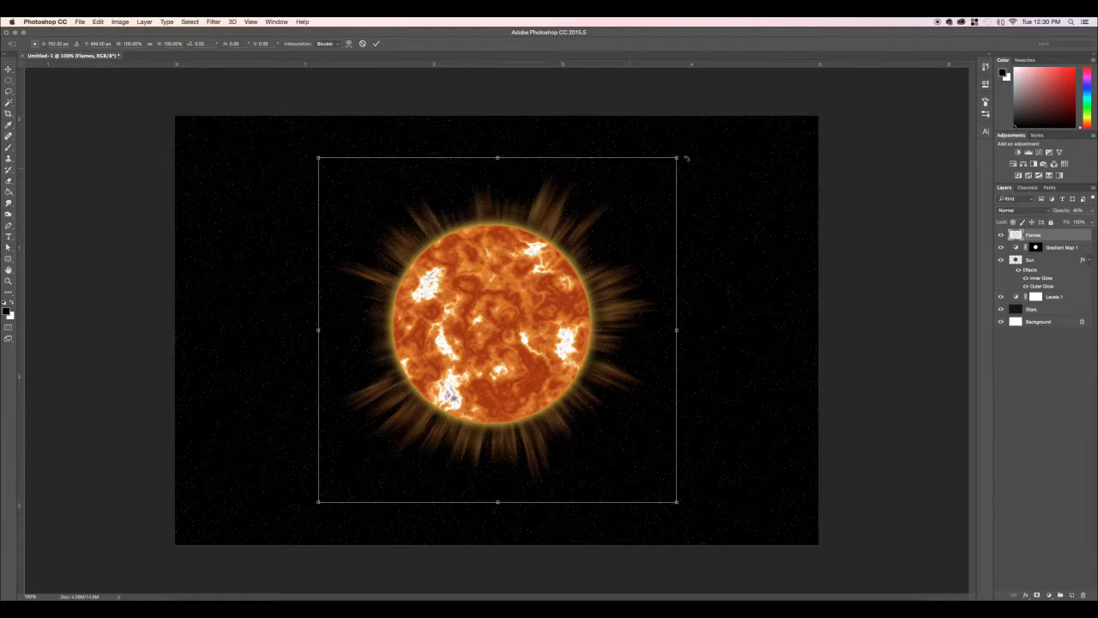
{"action": "left_click_drag", "start_coordinate": [677, 158], "coordinate": [644, 172]}
{"action": "key", "text": "Return"}
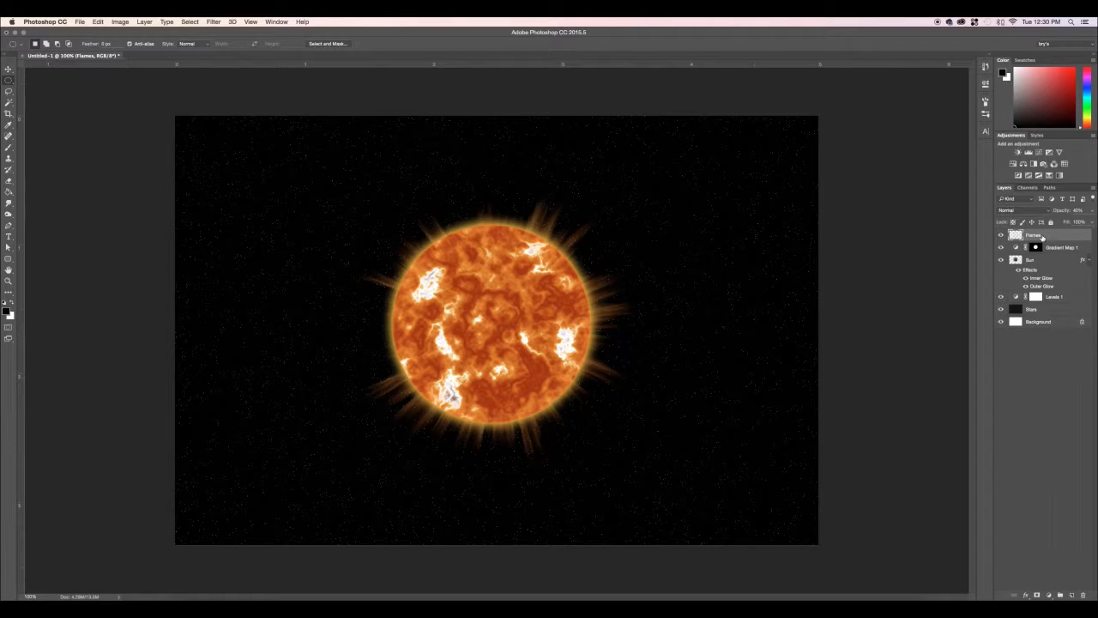
Duplicate the Flames layer as Flames2 and place the copy directly below the Sun layer
{"action": "right_click", "coordinate": [1042, 237]}
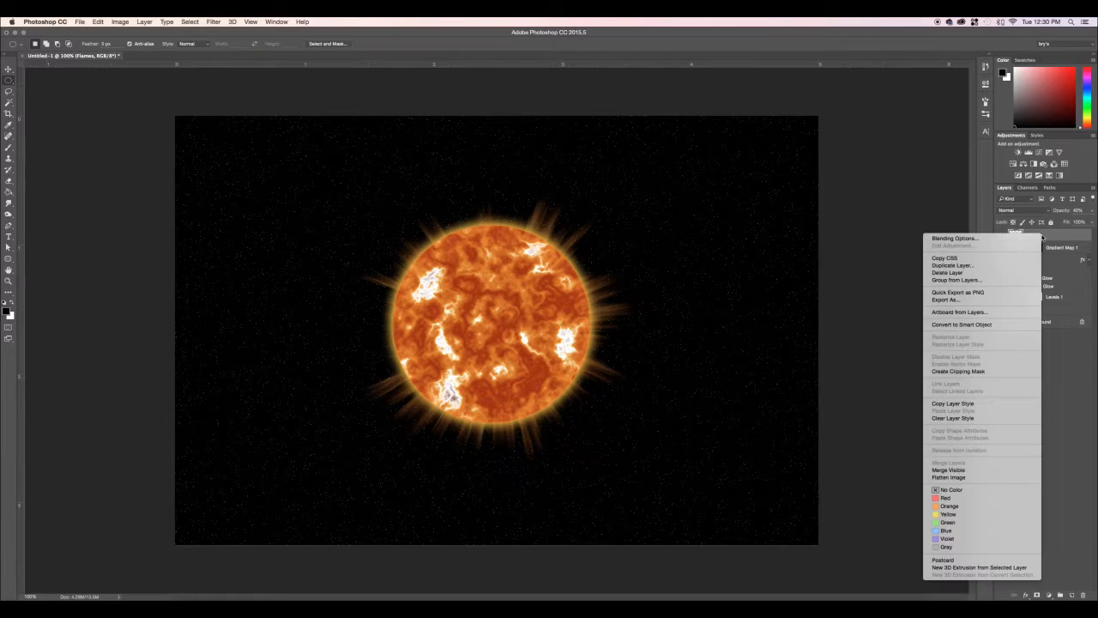
{"action": "left_click", "coordinate": [1008, 266]}
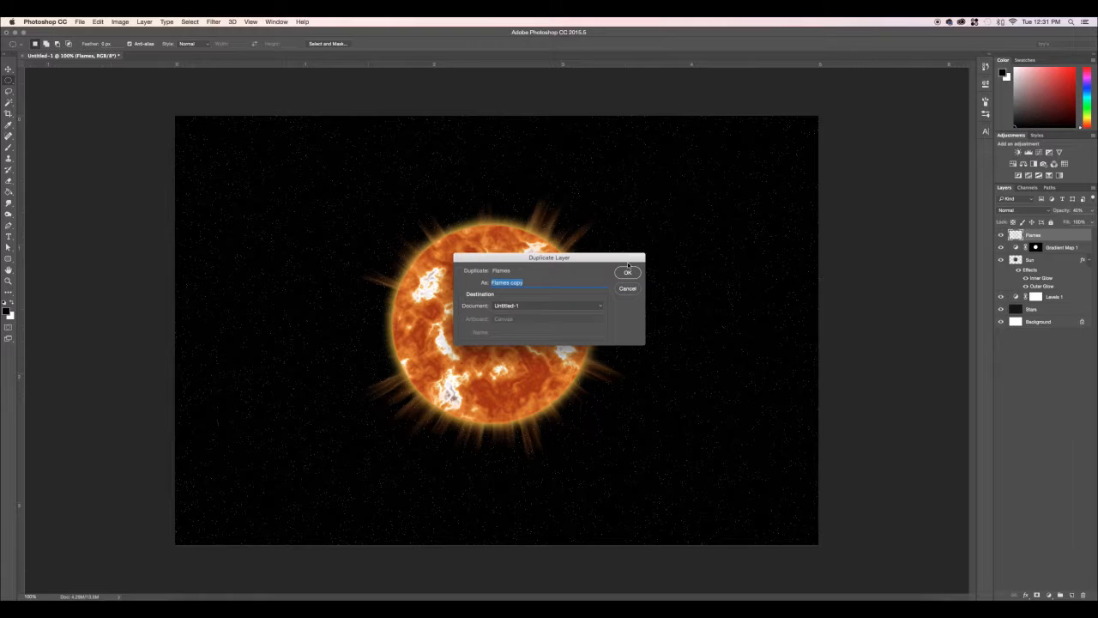
{"action": "type", "text": "Flames2"}
{"action": "key", "text": "Return"}
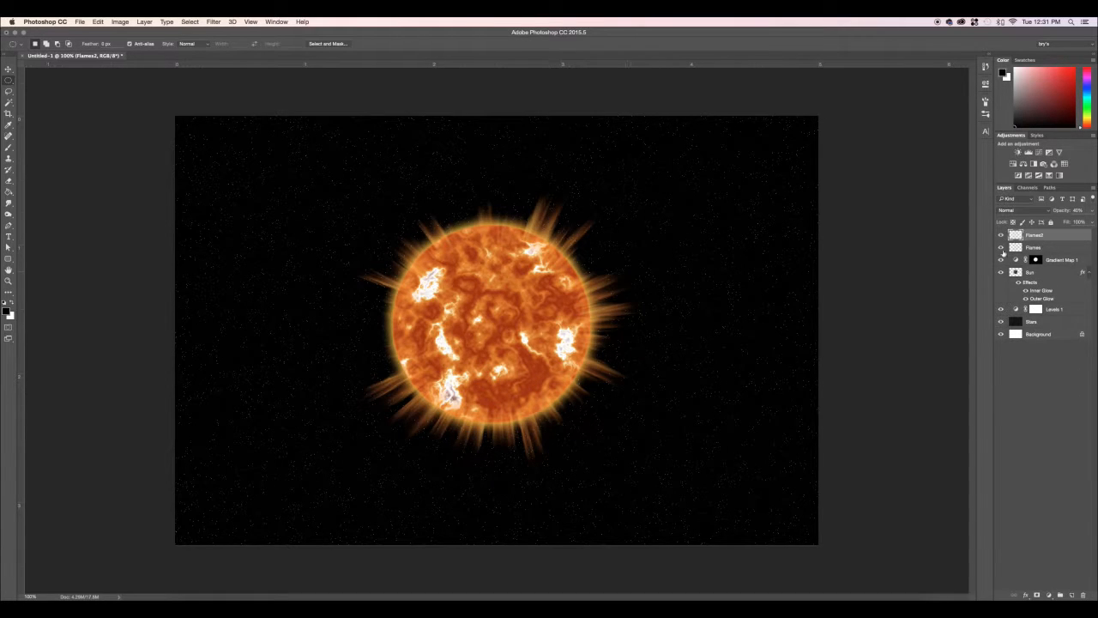
{"action": "left_click_drag", "start_coordinate": [1037, 236], "coordinate": [1035, 300]}
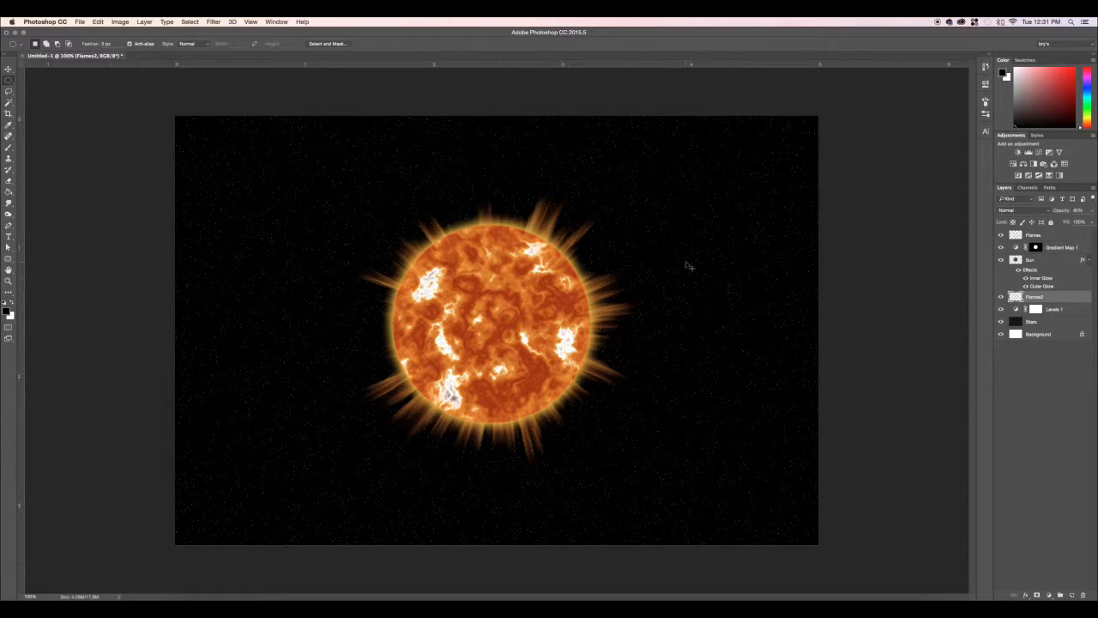
Scale the Flames2 layer down to about 89% and rotate it about 39° counter-clockwise
{"action": "key", "text": "super+t"}
{"action": "left_click_drag", "start_coordinate": [659, 176], "coordinate": [520, 141]}
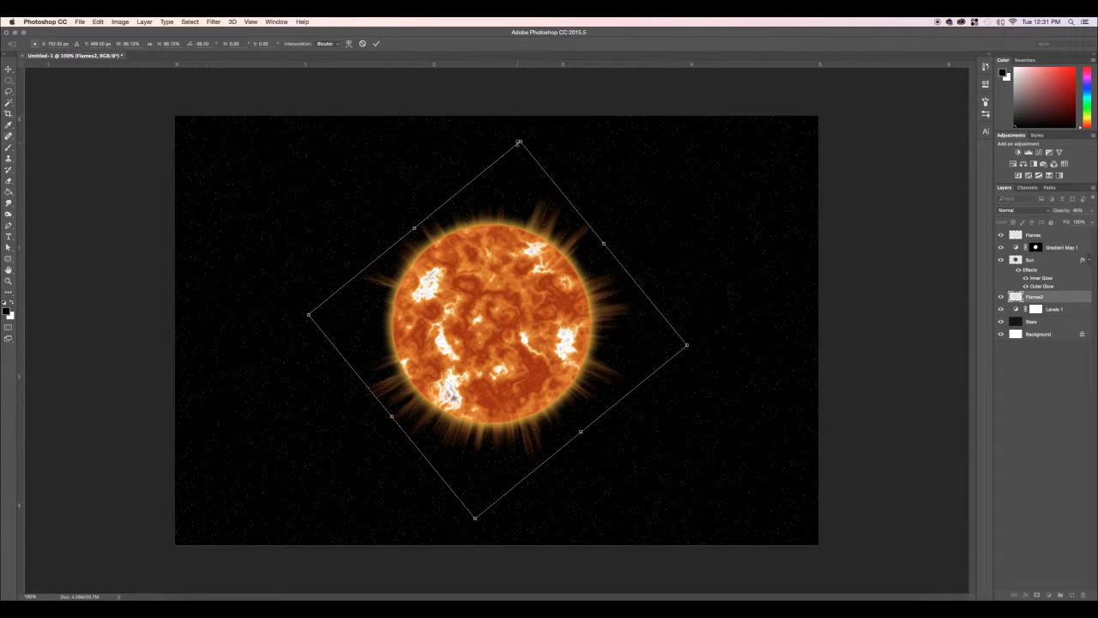
{"action": "key", "text": "Return"}
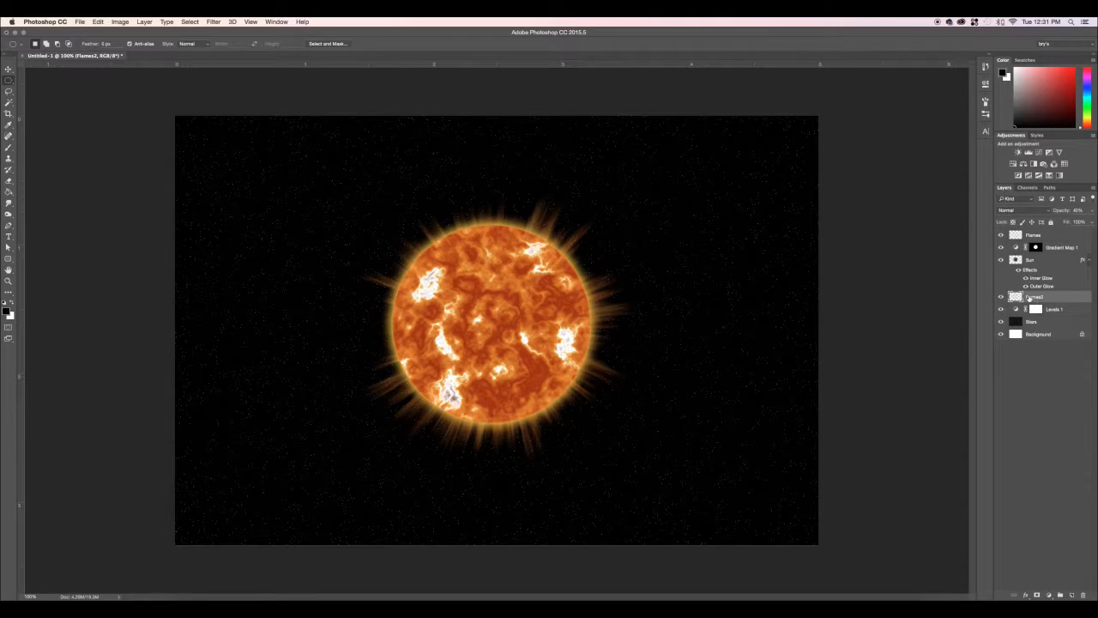
Add a Hue/Saturation adjustment clipped to the Flames2 layer and shift those flames toward red
{"action": "left_click", "coordinate": [1049, 595]}
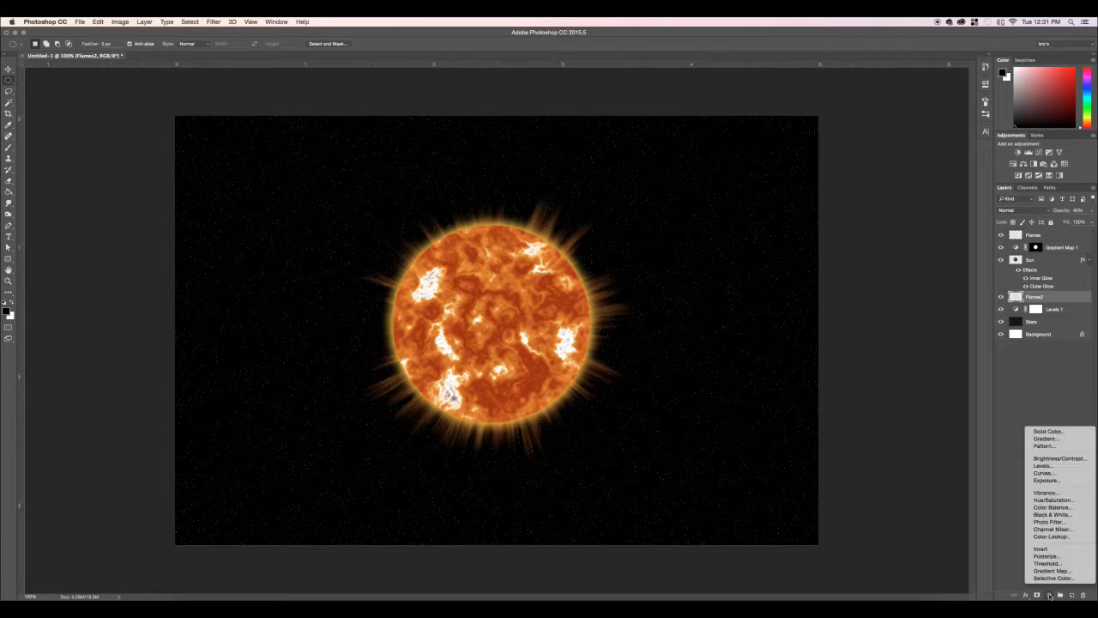
{"action": "left_click", "coordinate": [1055, 499]}
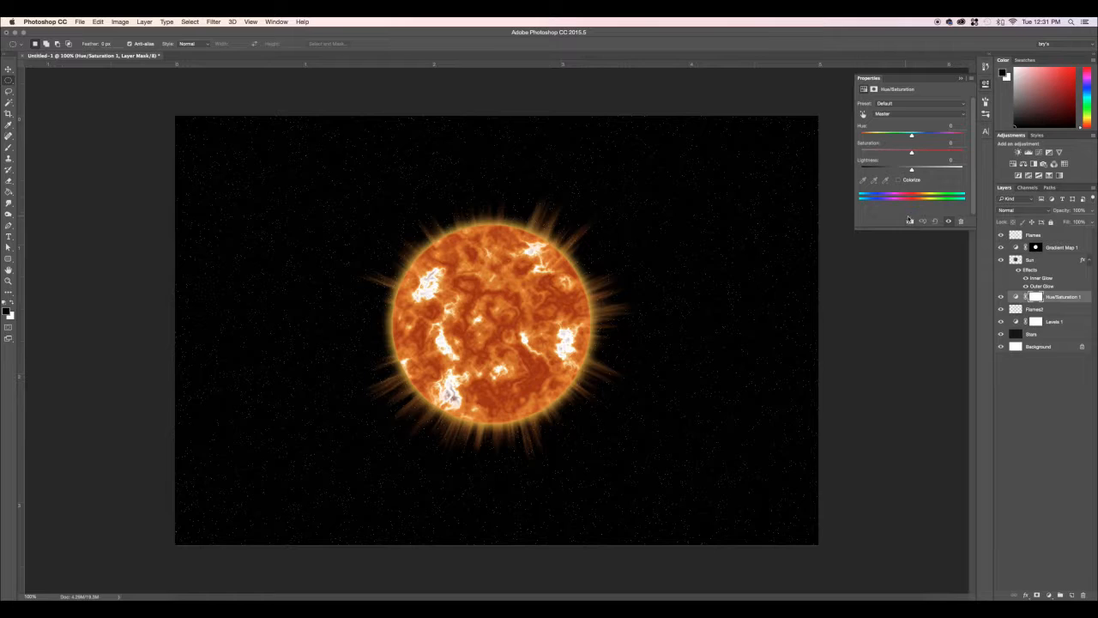
{"action": "left_click", "coordinate": [910, 222]}
{"action": "left_click_drag", "start_coordinate": [912, 136], "coordinate": [947, 155]}
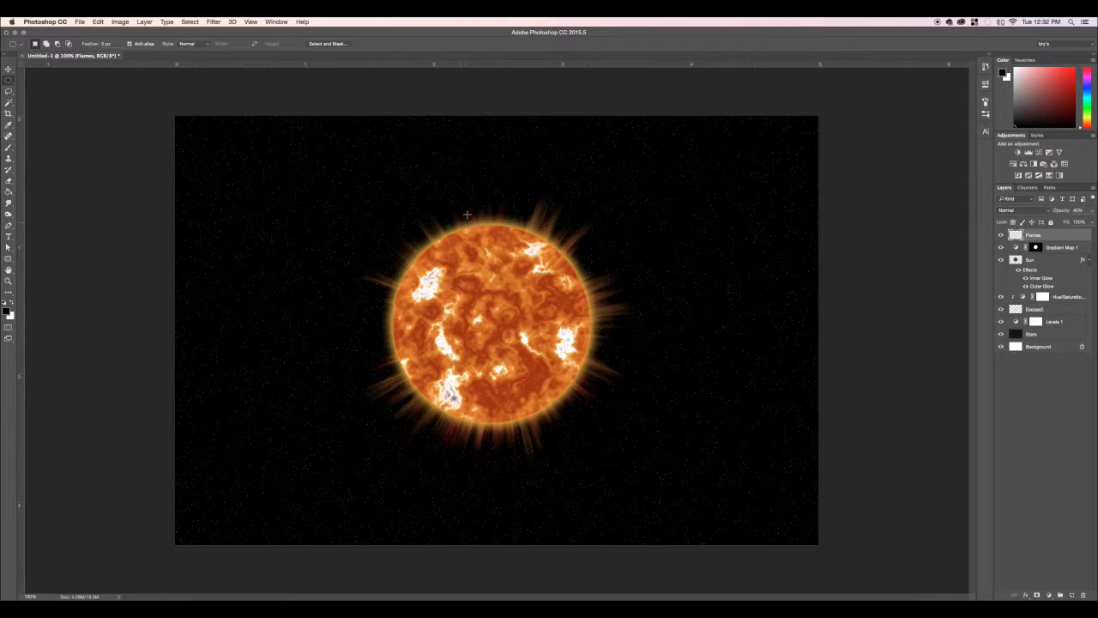
Smudge the rays on the Flames layer outward into curved flame tips around the sun's edge with the Smudge tool
{"action": "key", "text": "r"}
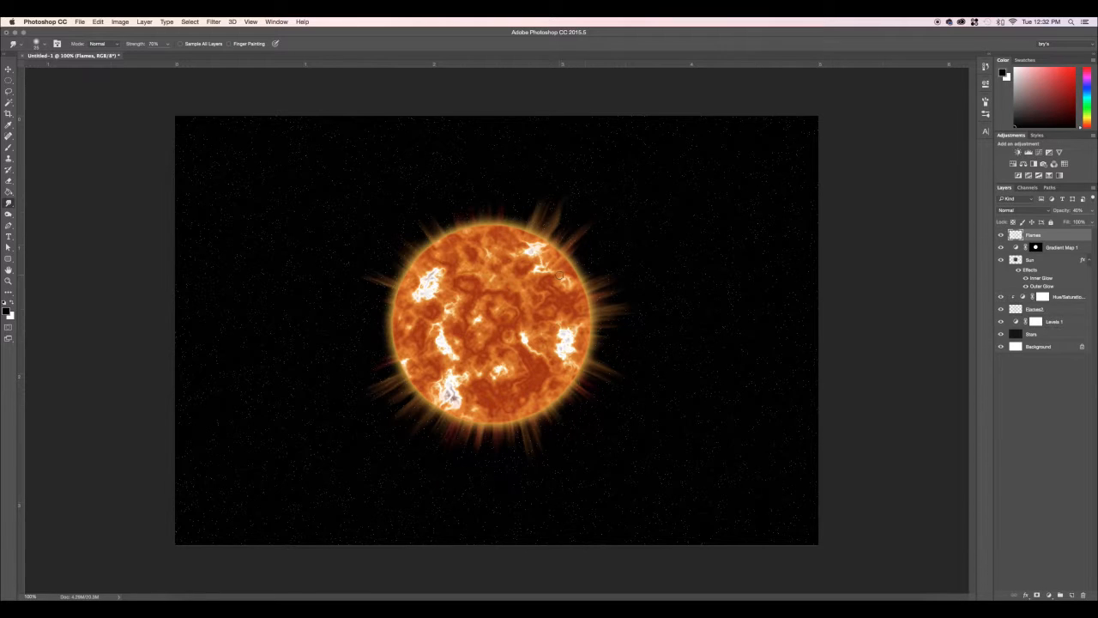
{"action": "left_click_drag", "start_coordinate": [573, 234], "coordinate": [599, 225]}
{"action": "left_click_drag", "start_coordinate": [598, 319], "coordinate": [635, 311]}
{"action": "left_click_drag", "start_coordinate": [507, 414], "coordinate": [499, 447]}
{"action": "left_click_drag", "start_coordinate": [446, 423], "coordinate": [435, 444]}
{"action": "left_click_drag", "start_coordinate": [398, 377], "coordinate": [360, 388]}
{"action": "left_click_drag", "start_coordinate": [393, 287], "coordinate": [347, 279]}
{"action": "left_click_drag", "start_coordinate": [521, 427], "coordinate": [537, 456]}
Enlarge the Smudge brush and pull two longer flames outward from the sun's upper edge
{"action": "key", "text": "bracketright"}
{"action": "key", "text": "bracketright"}
{"action": "key", "text": "bracketright"}
{"action": "key", "text": "bracketright"}
{"action": "left_click_drag", "start_coordinate": [436, 234], "coordinate": [415, 189]}
{"action": "left_click_drag", "start_coordinate": [494, 226], "coordinate": [505, 181]}
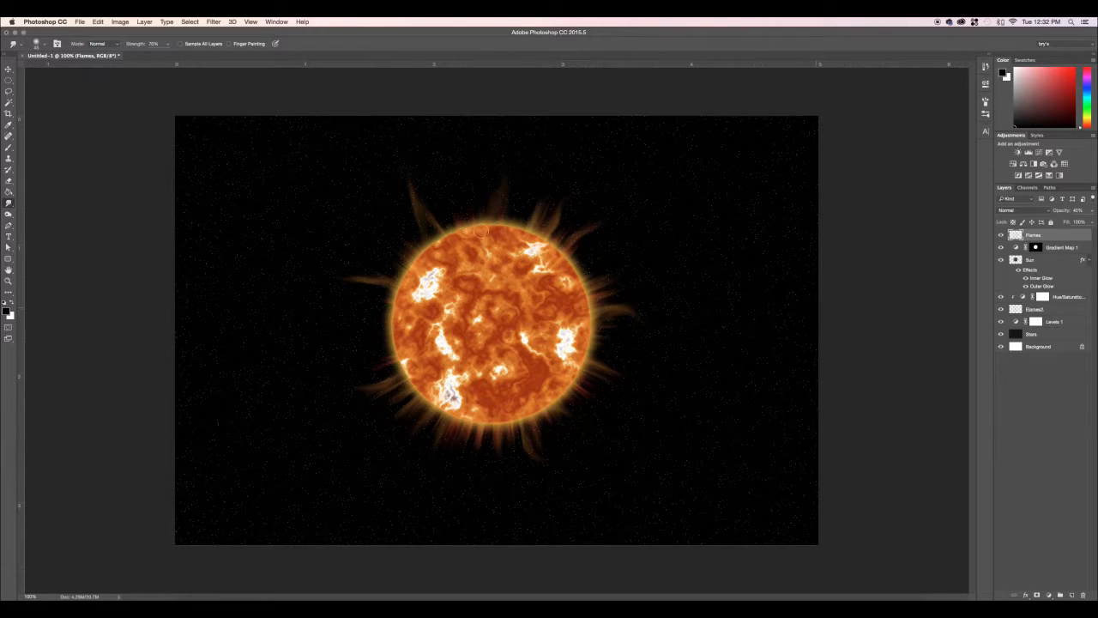
Add a Curves adjustment above the Flames layer and shape an S-curve to increase the image's contrast
{"action": "left_click", "coordinate": [1049, 595]}
{"action": "left_click", "coordinate": [1048, 474]}
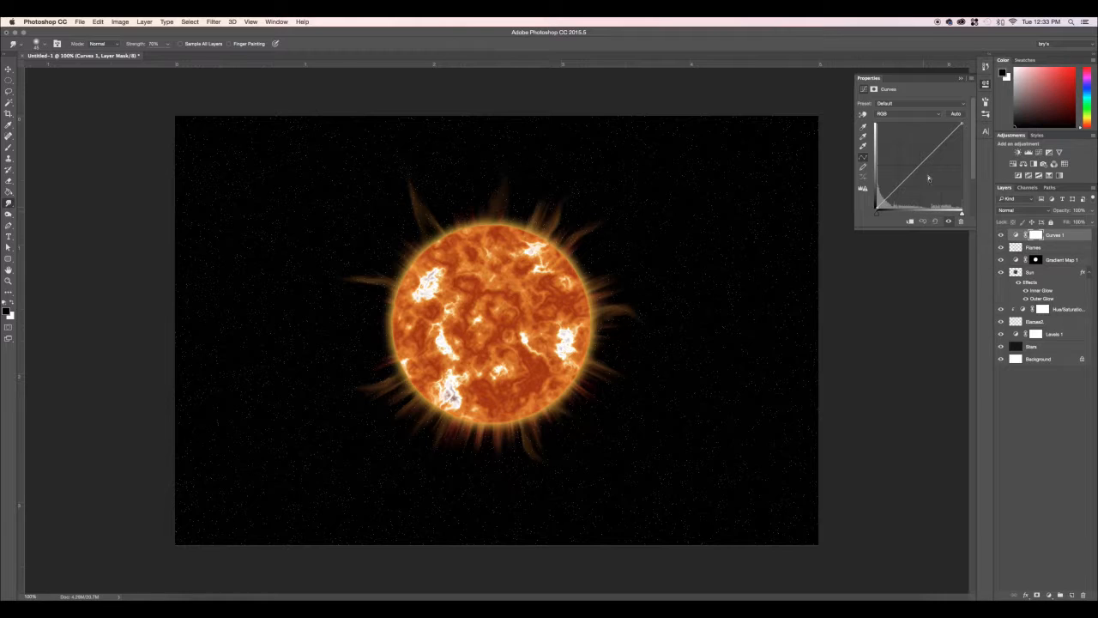
{"action": "left_click_drag", "start_coordinate": [932, 151], "coordinate": [912, 176]}
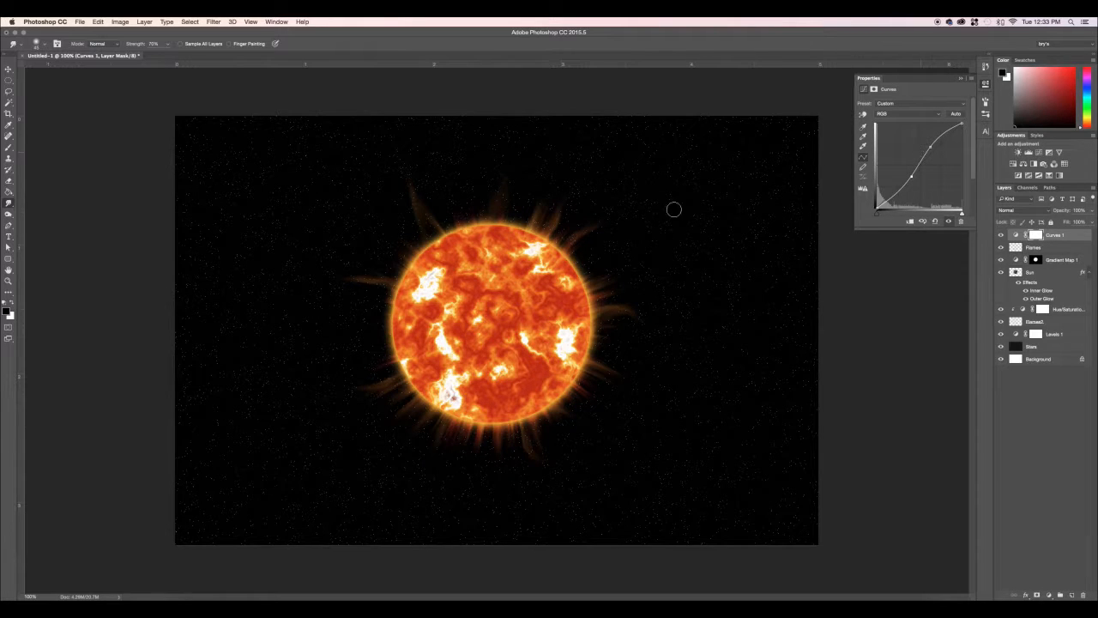